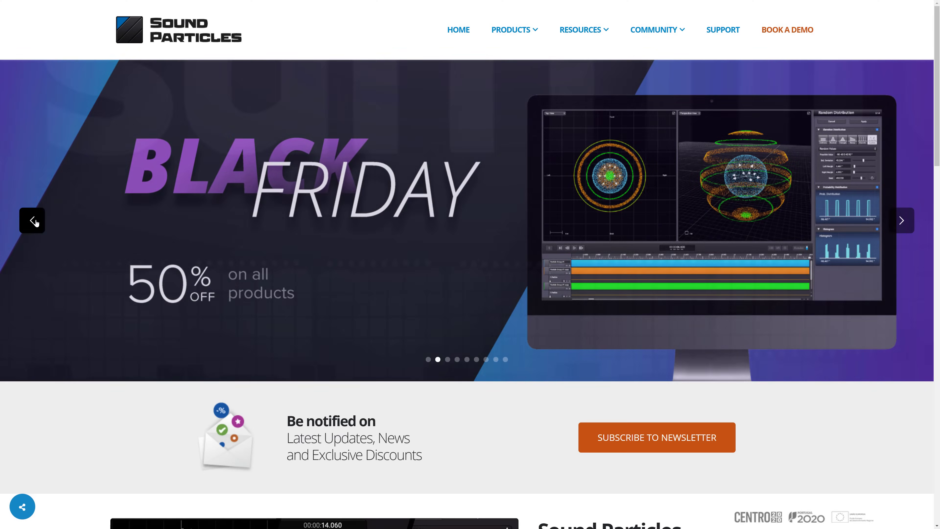
Browse the Sound Particles homepage's features and film credits, and open the product overview page.
{"action": "left_click", "coordinate": [35, 222]}
{"action": "left_click", "coordinate": [35, 221]}
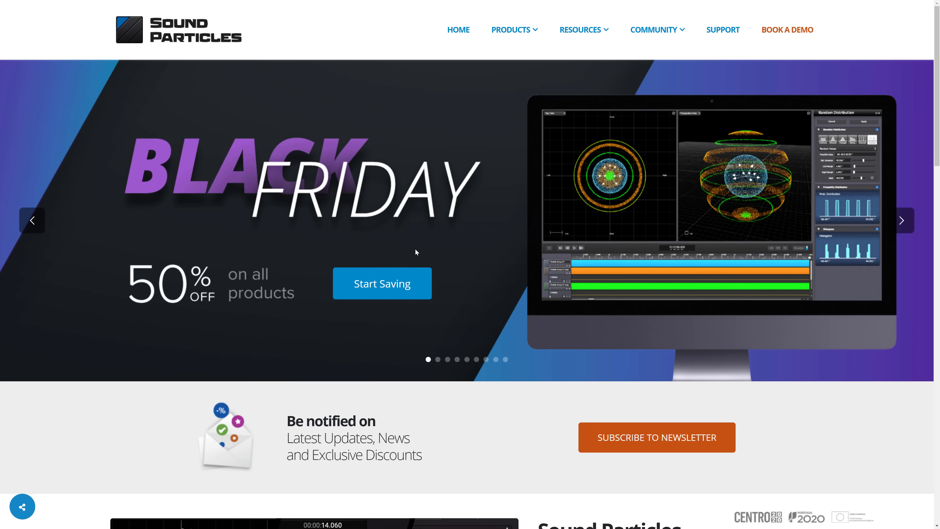
{"action": "scroll", "coordinate": [415, 248], "scroll_direction": "down", "scroll_amount": 4}
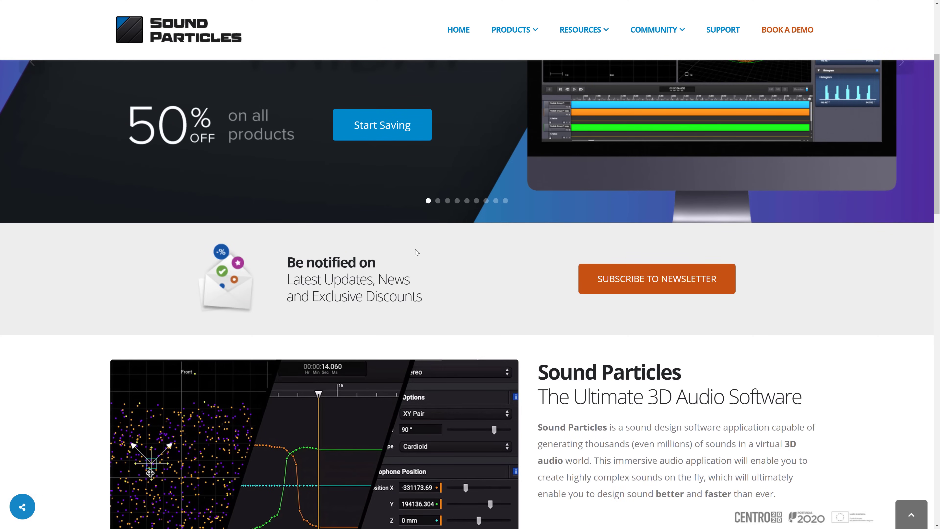
{"action": "scroll", "coordinate": [439, 259], "scroll_direction": "down", "scroll_amount": 4}
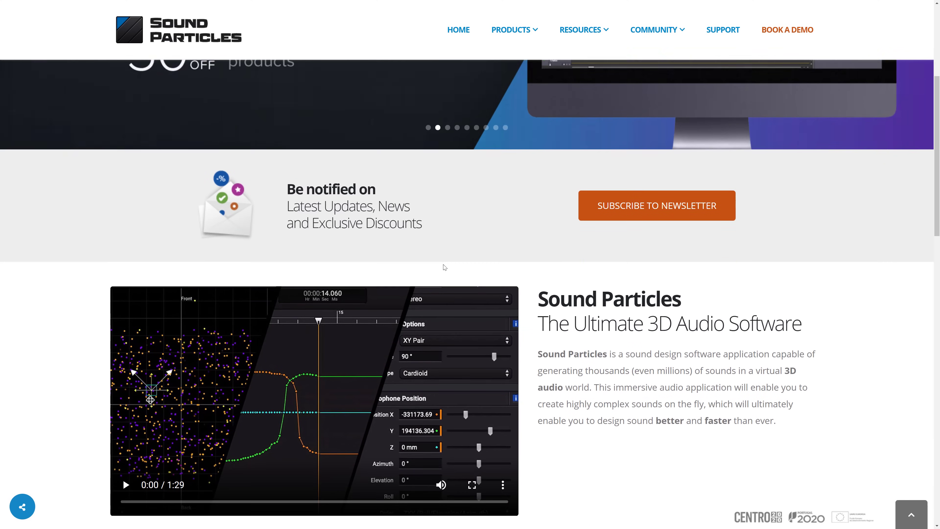
{"action": "scroll", "coordinate": [447, 268], "scroll_direction": "down", "scroll_amount": 6}
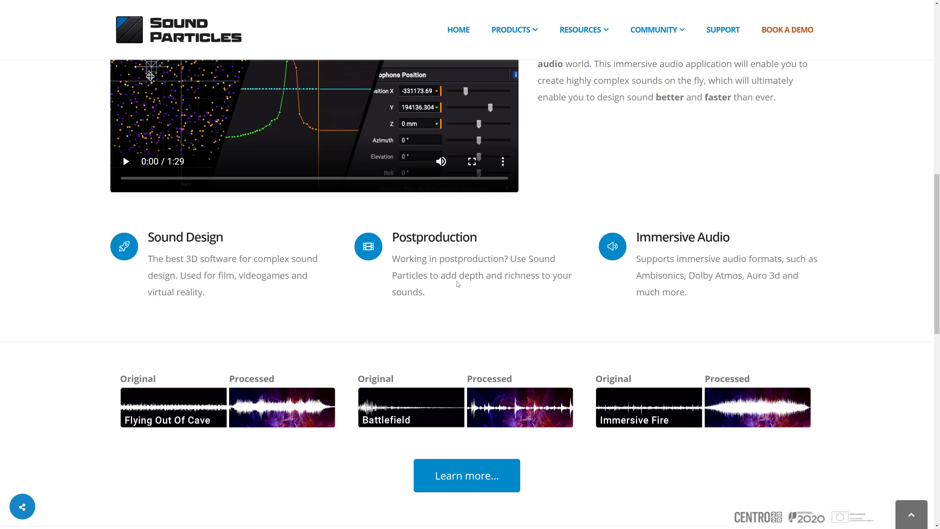
{"action": "scroll", "coordinate": [481, 270], "scroll_direction": "down", "scroll_amount": 5}
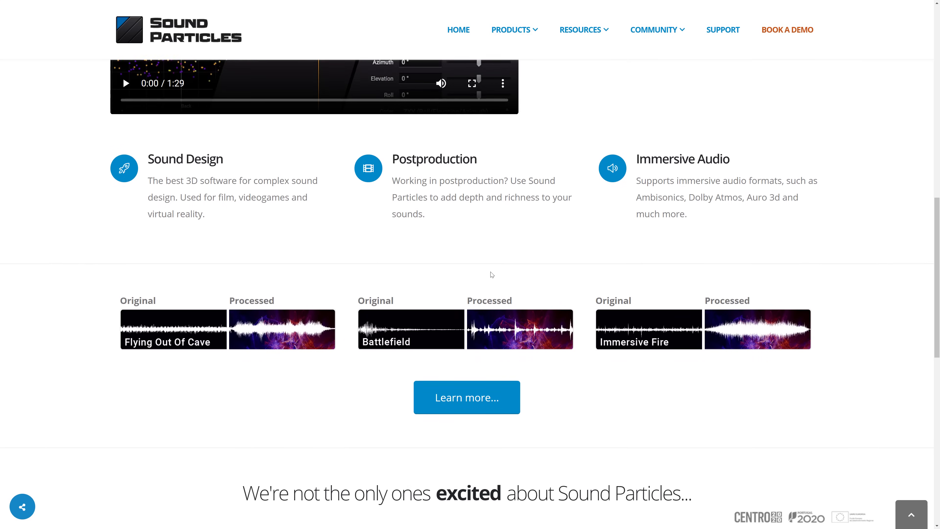
{"action": "scroll", "coordinate": [496, 289], "scroll_direction": "down", "scroll_amount": 2}
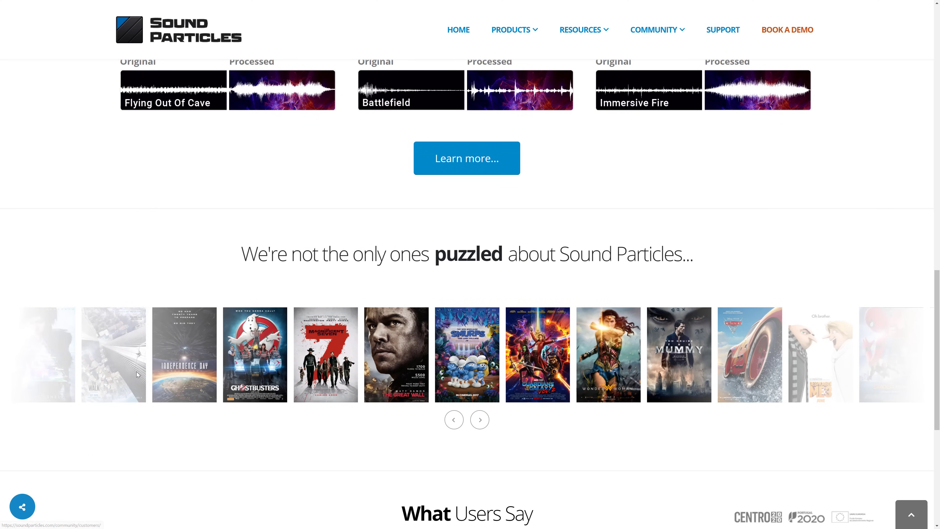
{"action": "left_click", "coordinate": [452, 421]}
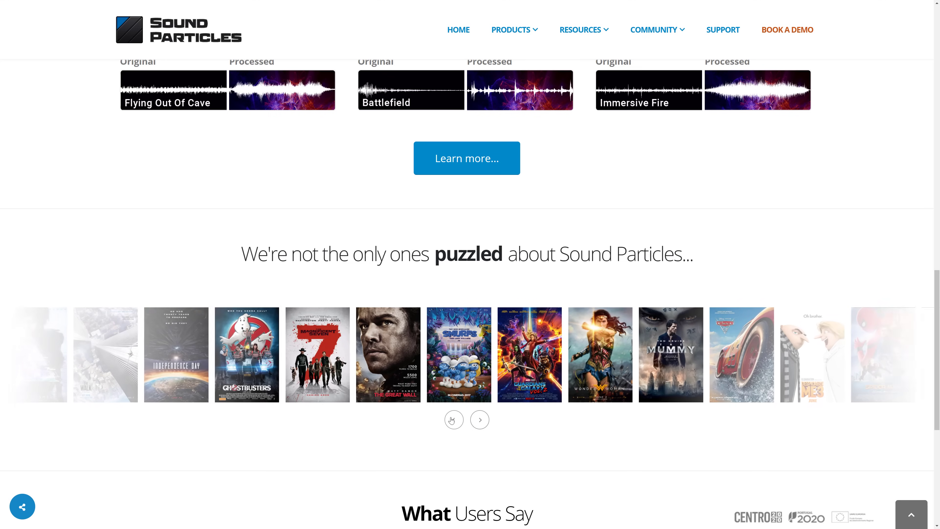
{"action": "left_click", "coordinate": [451, 420]}
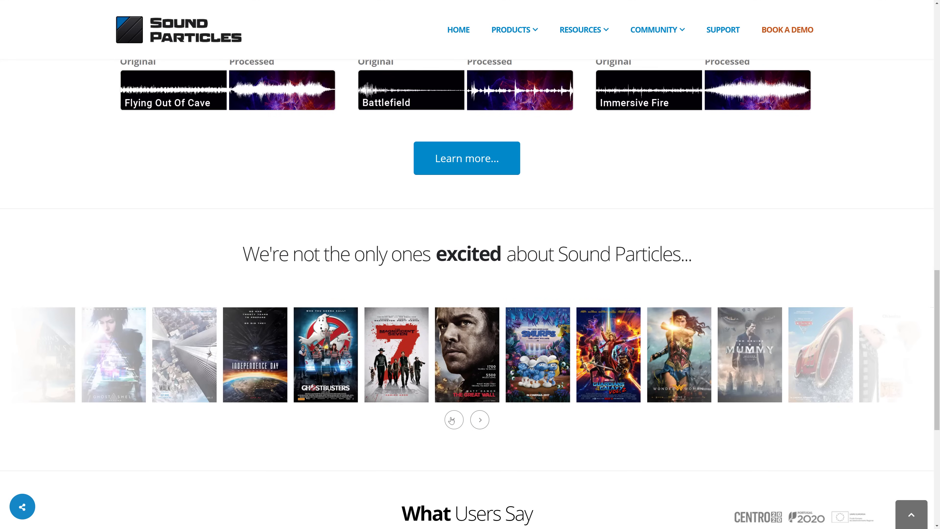
{"action": "left_click", "coordinate": [451, 420]}
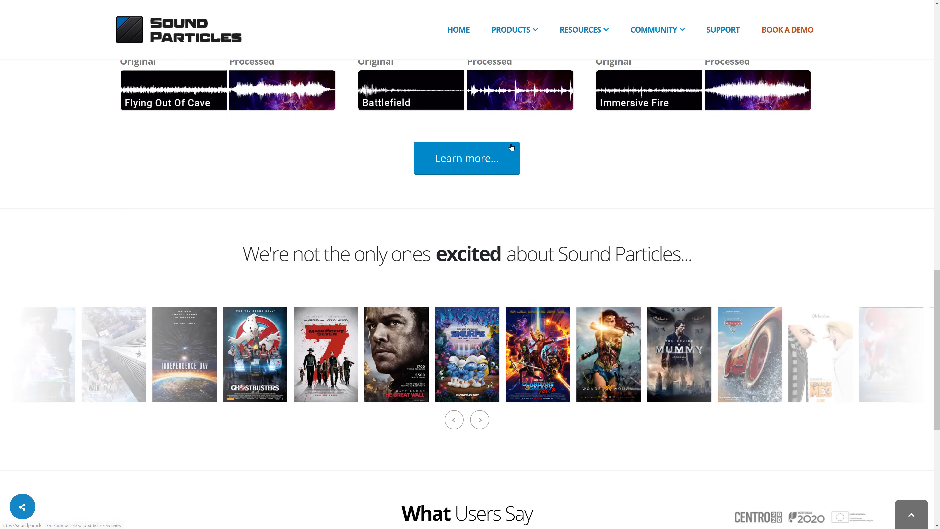
{"action": "mouse_move", "coordinate": [503, 25]}
{"action": "left_click", "coordinate": [515, 59]}
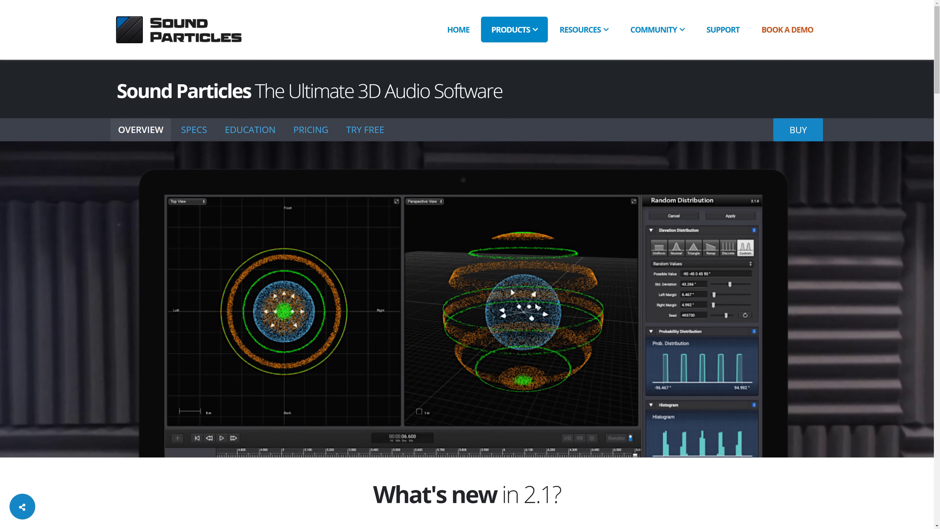
Launch the installed Sound Particles application and agree to start it in trial mode.
{"action": "key", "text": "super"}
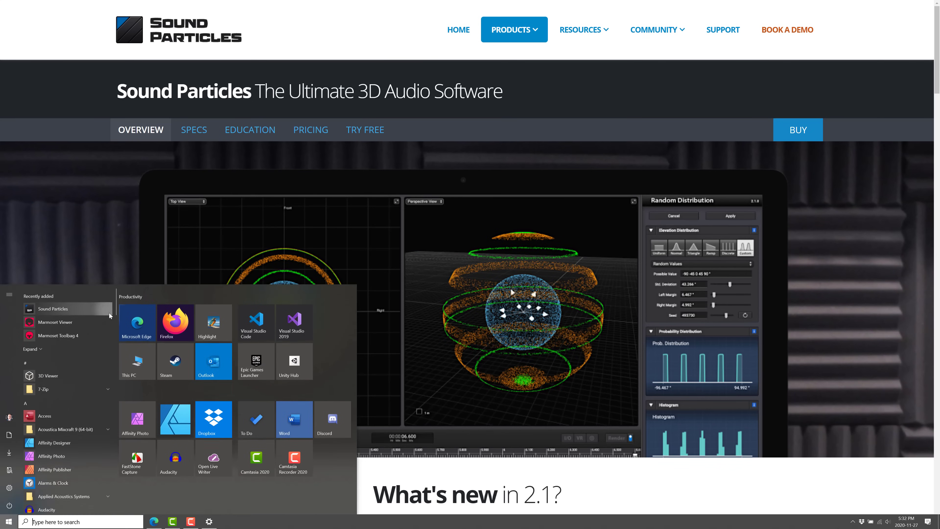
{"action": "left_click", "coordinate": [56, 309]}
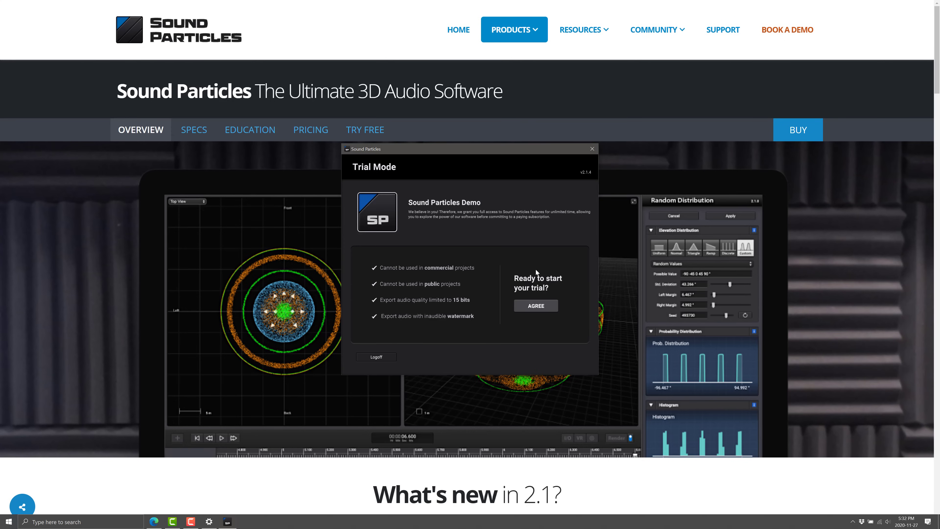
{"action": "left_click", "coordinate": [554, 303]}
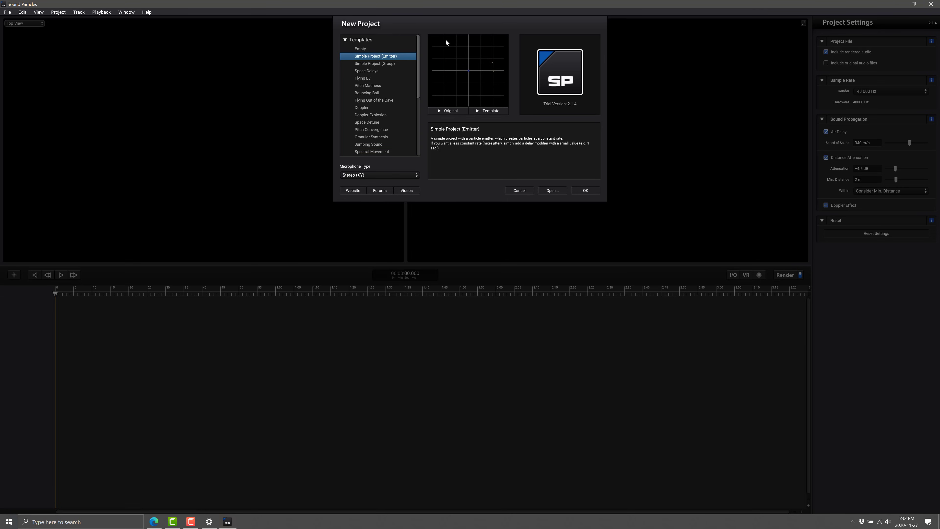
Create a new project from the Simple Project (Emitter) template with the Stereo (XY) microphone type.
{"action": "scroll", "coordinate": [379, 139], "scroll_direction": "down", "scroll_amount": 5}
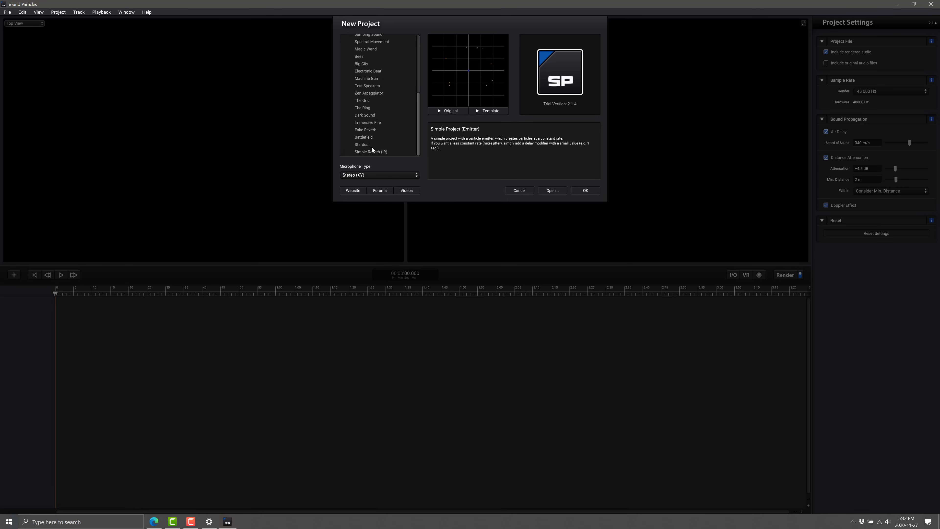
{"action": "scroll", "coordinate": [371, 144], "scroll_direction": "up", "scroll_amount": 5}
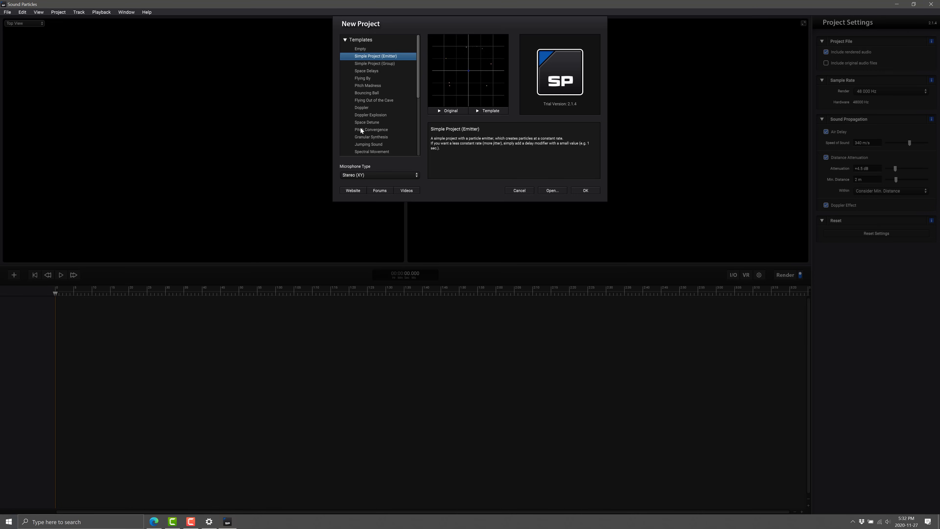
{"action": "left_click", "coordinate": [414, 175]}
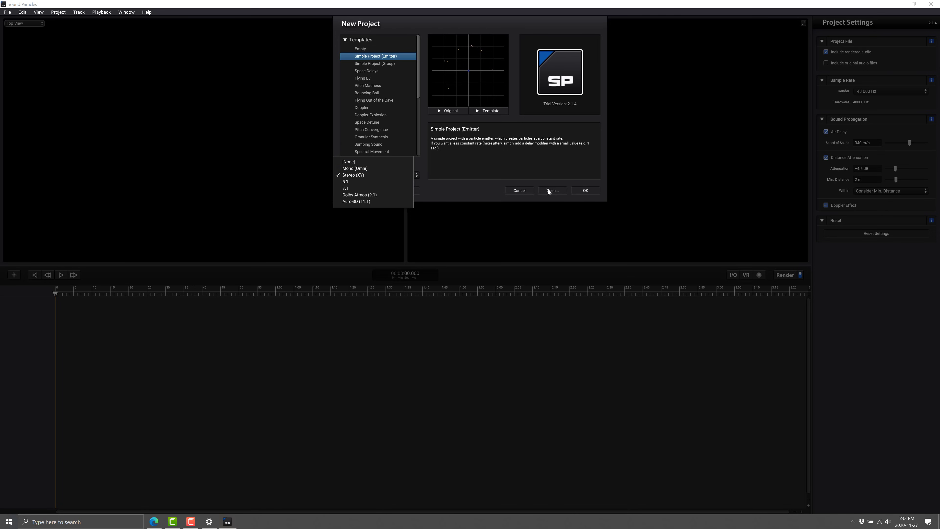
{"action": "left_click", "coordinate": [585, 190]}
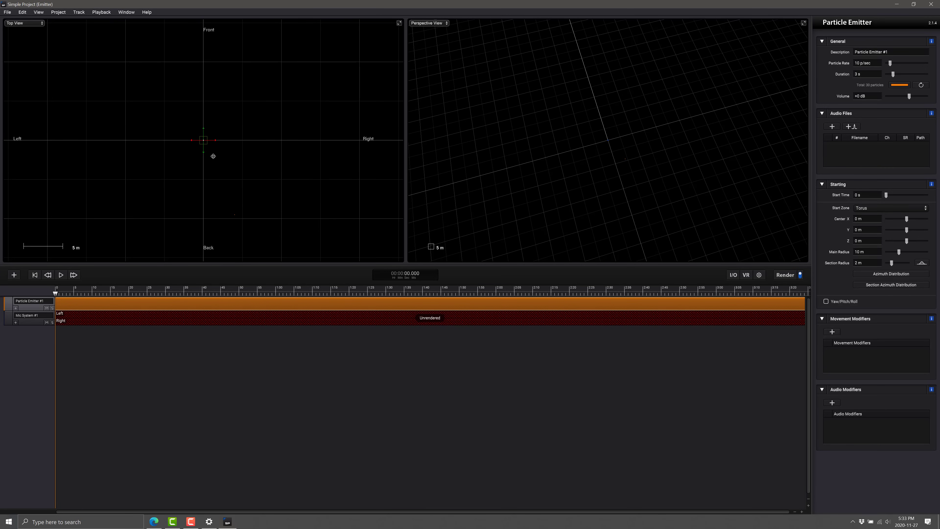
Set the XY pair angle of Mic System #1 to 107.705° and choose Stereo as its output.
{"action": "left_click_drag", "start_coordinate": [669, 141], "coordinate": [627, 145]}
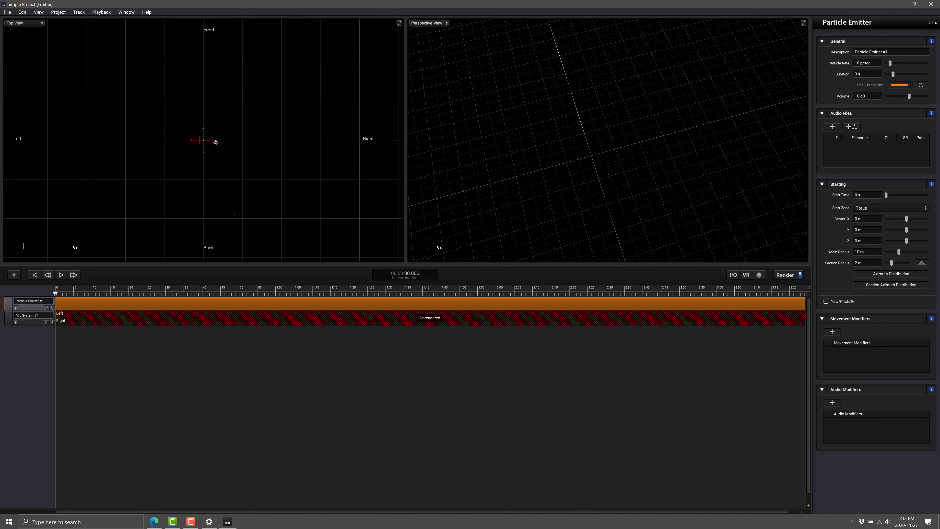
{"action": "left_click", "coordinate": [28, 326]}
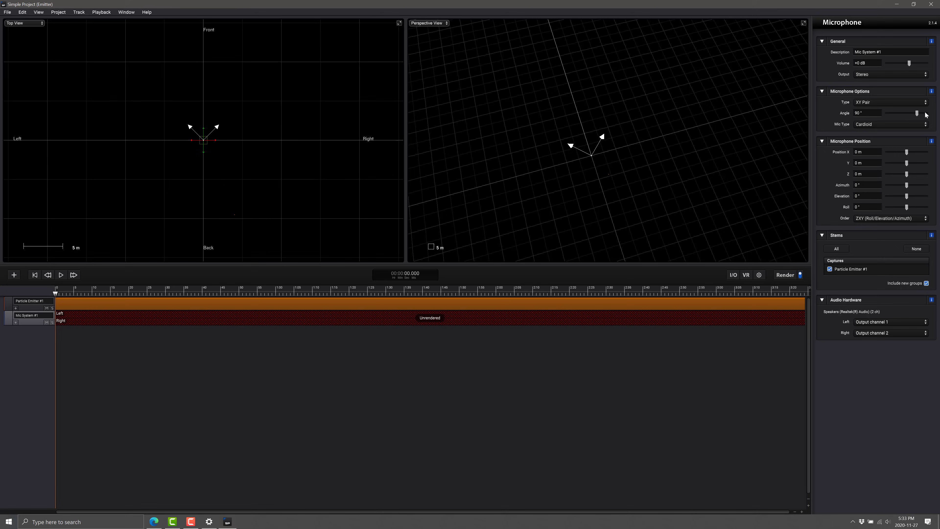
{"action": "left_click_drag", "start_coordinate": [917, 114], "coordinate": [920, 113]}
{"action": "left_click", "coordinate": [880, 124]}
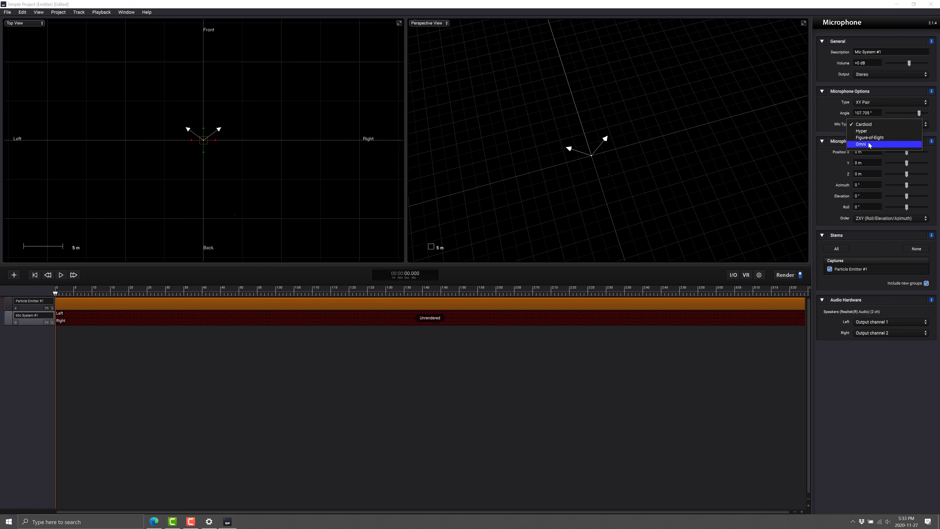
{"action": "left_click", "coordinate": [831, 115]}
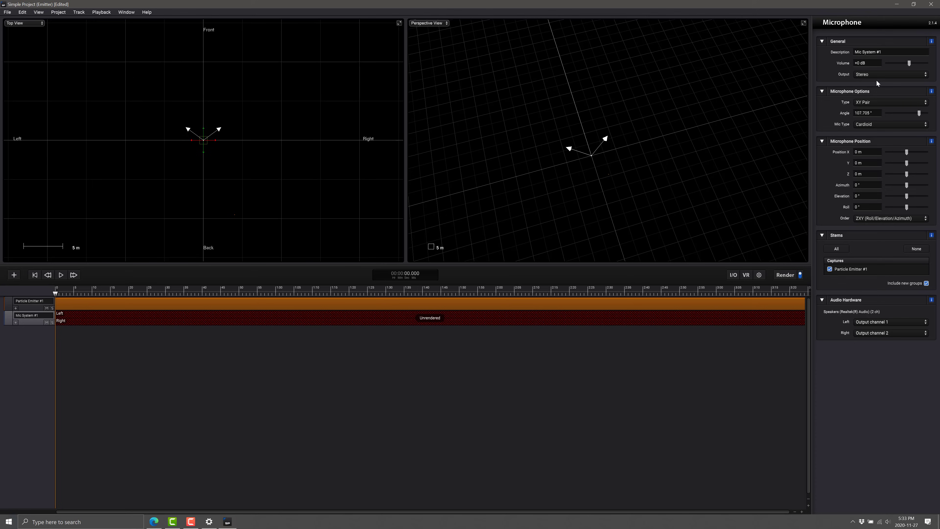
{"action": "left_click", "coordinate": [883, 74]}
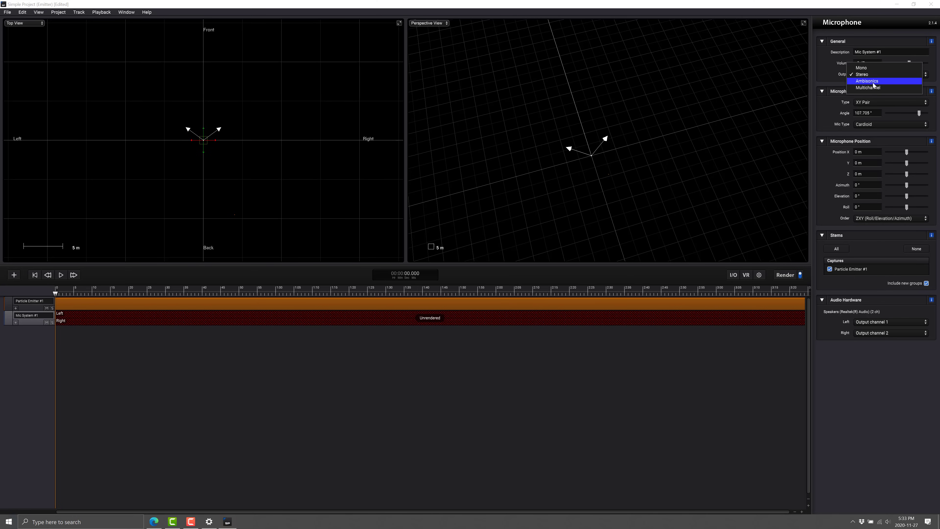
{"action": "left_click", "coordinate": [870, 75]}
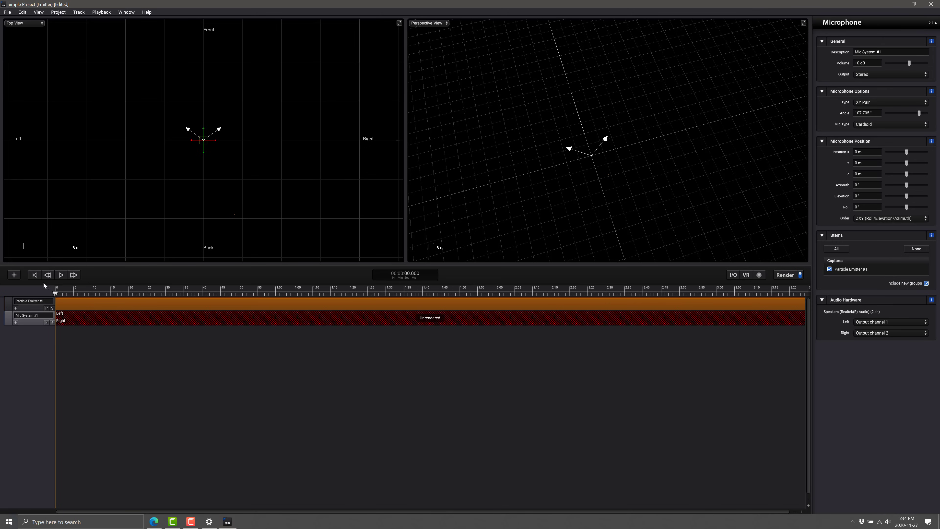
Import seaguls.wav from the Sounds folder as the audio file of Particle Emitter #1, using the left channel only.
{"action": "left_click", "coordinate": [34, 307]}
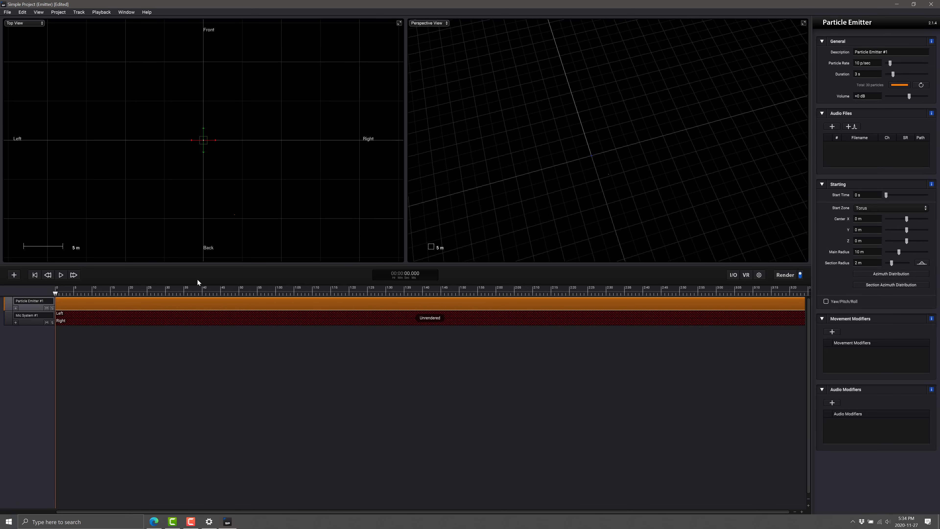
{"action": "left_click_drag", "start_coordinate": [188, 293], "coordinate": [56, 294]}
{"action": "left_click", "coordinate": [81, 294]}
{"action": "left_click", "coordinate": [833, 127]}
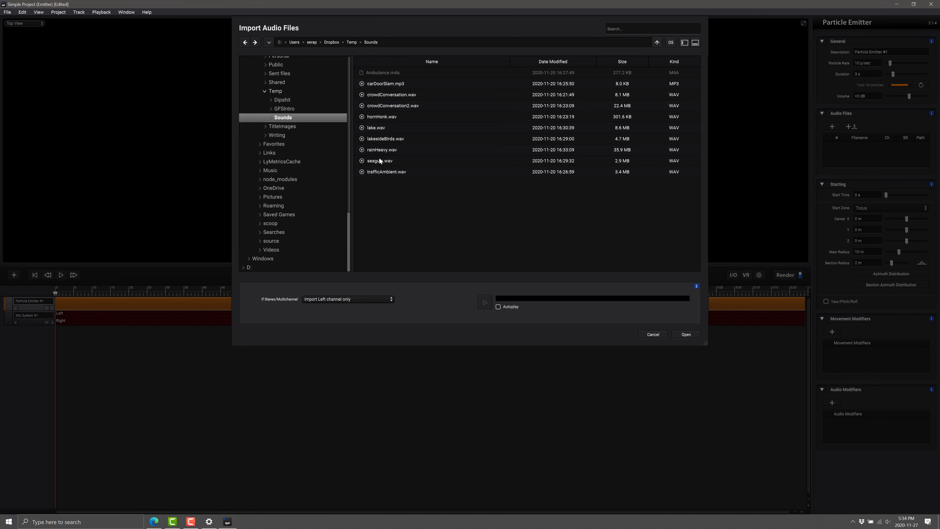
{"action": "double_click", "coordinate": [381, 162]}
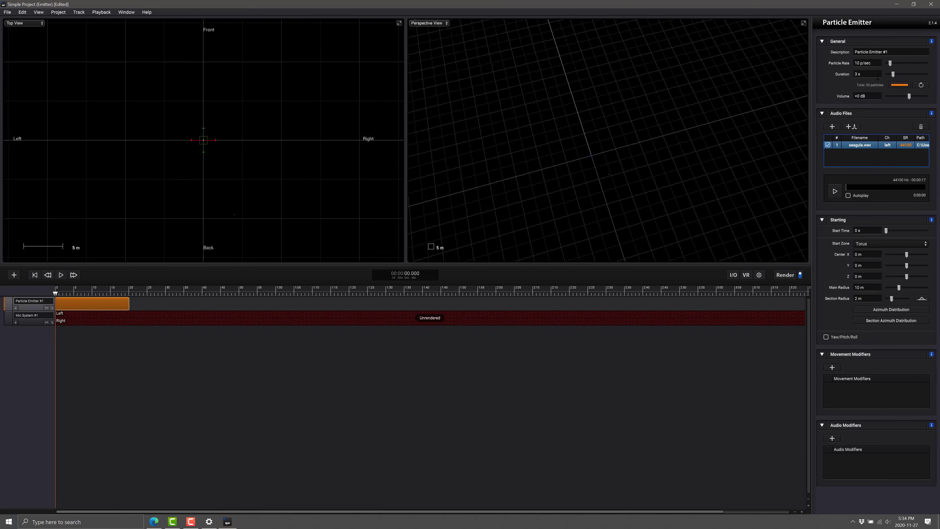
Set the emitter's particle rate to 1 p/sec and its duration to 30 s.
{"action": "left_click", "coordinate": [876, 65]}
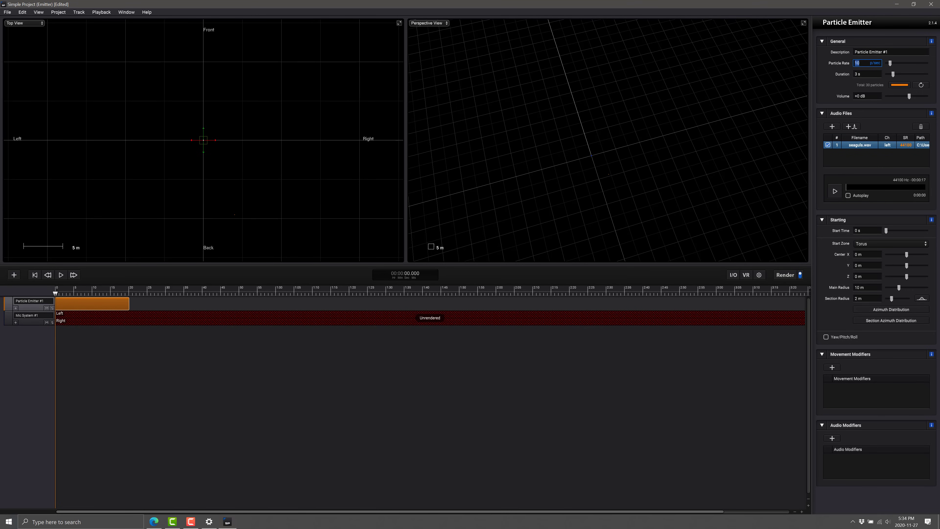
{"action": "type", "text": "1"}
{"action": "key", "text": "Tab"}
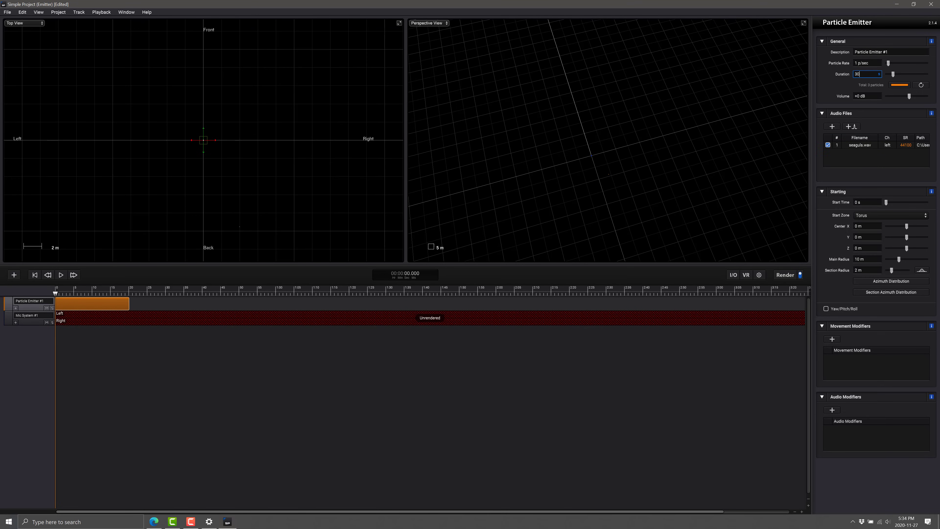
{"action": "type", "text": "30"}
{"action": "key", "text": "Return"}
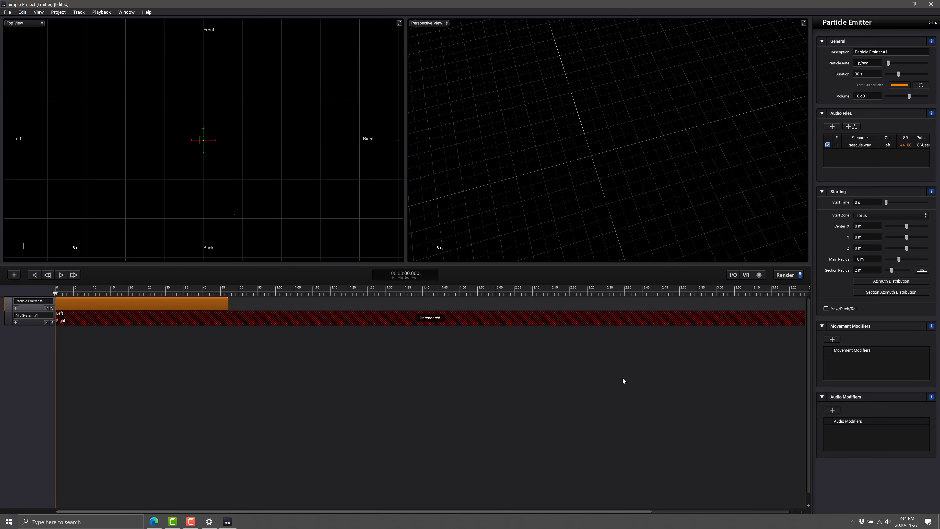
Move Particle Emitter #1 in the top view to about X -0.094 m and Y 0.385 m.
{"action": "mouse_move", "coordinate": [206, 143]}
{"action": "left_mouse_down"}
{"action": "mouse_move", "coordinate": [236, 113]}
{"action": "mouse_move", "coordinate": [293, 109]}
{"action": "mouse_move", "coordinate": [244, 175]}
{"action": "mouse_move", "coordinate": [70, 129]}
{"action": "mouse_move", "coordinate": [238, 91]}
{"action": "mouse_move", "coordinate": [190, 168]}
{"action": "mouse_move", "coordinate": [152, 158]}
{"action": "mouse_move", "coordinate": [233, 92]}
{"action": "mouse_move", "coordinate": [209, 111]}
{"action": "mouse_move", "coordinate": [205, 139]}
{"action": "left_mouse_up"}
{"action": "left_click", "coordinate": [30, 320]}
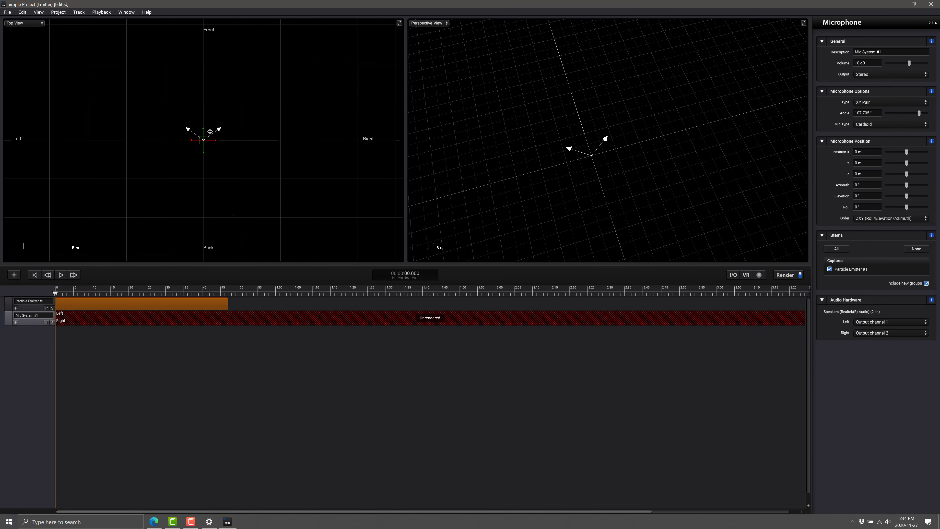
{"action": "left_click", "coordinate": [38, 308]}
{"action": "left_click_drag", "start_coordinate": [202, 141], "coordinate": [203, 137]}
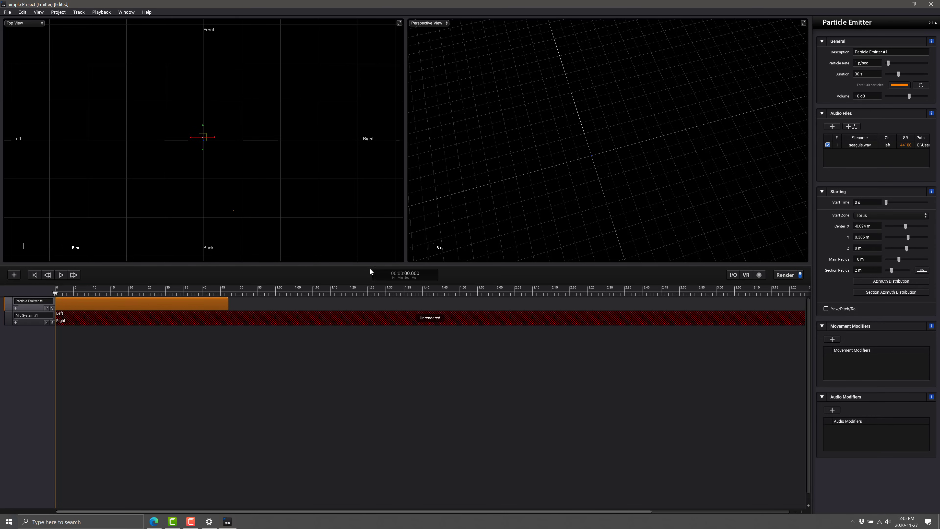
Play the seagull scene from the start with the system volume raised, and stop the playback.
{"action": "left_click", "coordinate": [60, 276]}
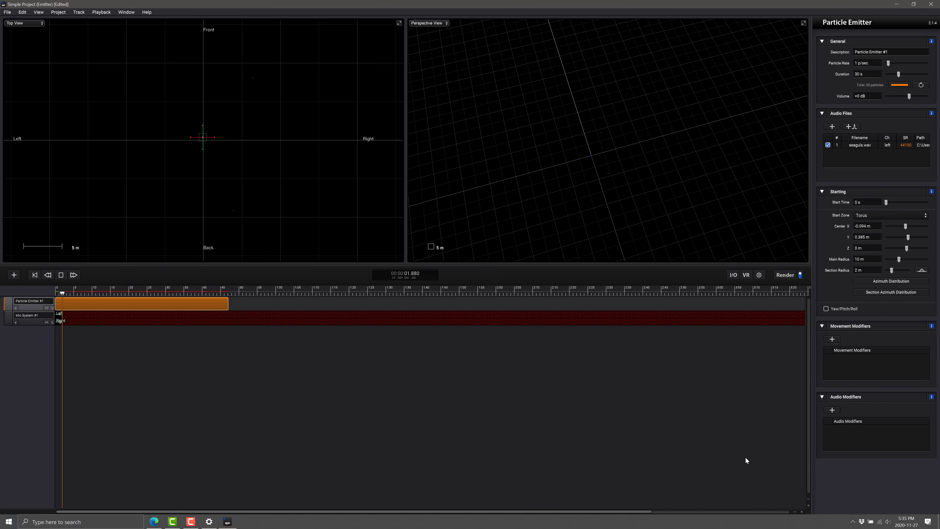
{"action": "key", "text": "XF86AudioLowerVolume"}
{"action": "key", "text": "XF86AudioRaiseVolume"}
{"action": "key", "text": "XF86AudioRaiseVolume"}
{"action": "key", "text": "XF86AudioRaiseVolume"}
{"action": "key", "text": "XF86AudioRaiseVolume"}
{"action": "key", "text": "XF86AudioRaiseVolume"}
{"action": "key", "text": "XF86AudioRaiseVolume"}
{"action": "key", "text": "XF86AudioRaiseVolume"}
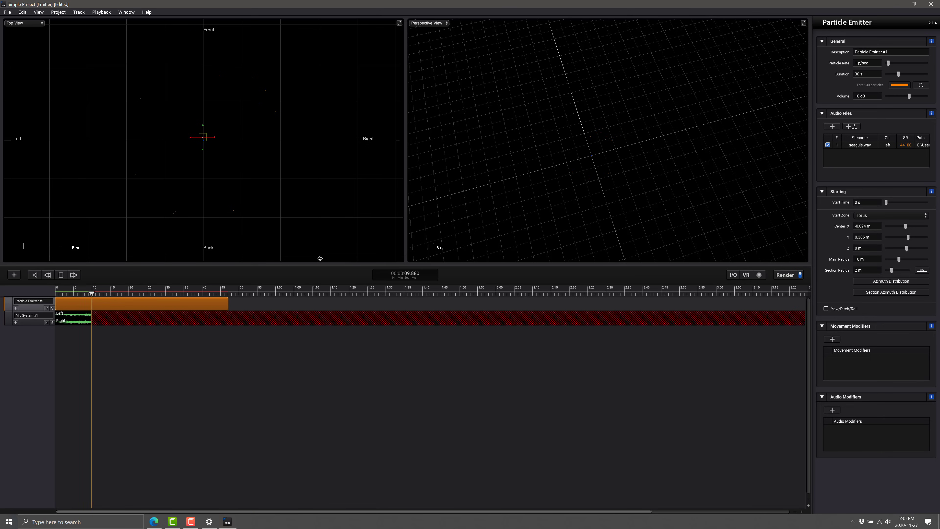
{"action": "left_click", "coordinate": [62, 274]}
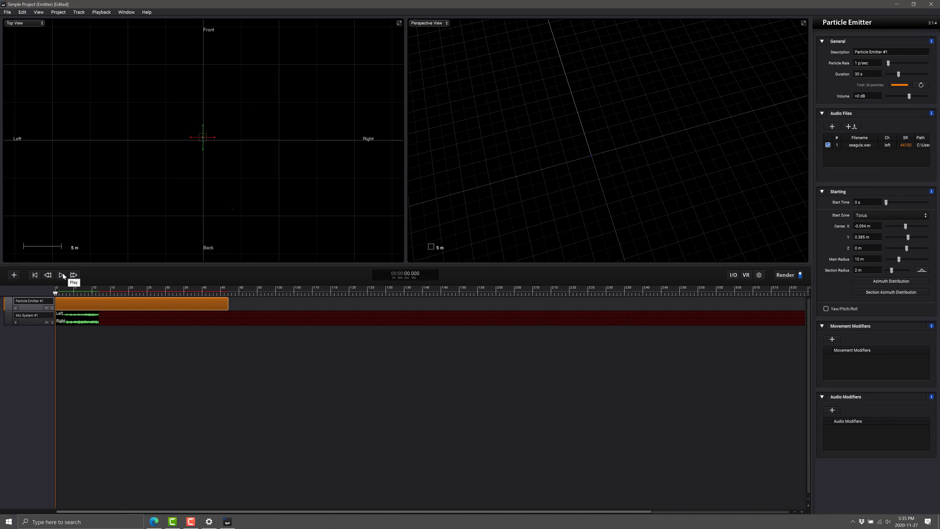
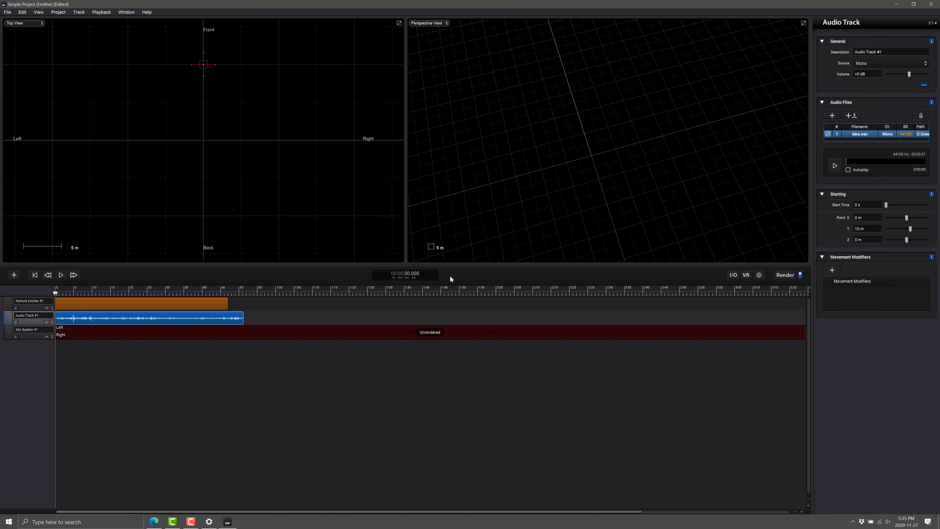
Preview lake.wav, play the scene while viewing Particle Emitter #1, and stop the playback.
{"action": "left_click", "coordinate": [835, 165]}
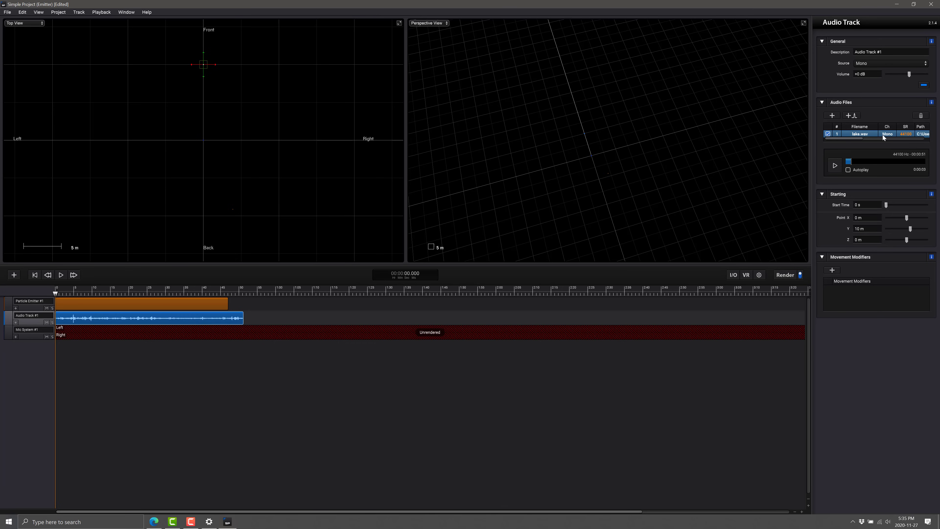
{"action": "left_click", "coordinate": [62, 276]}
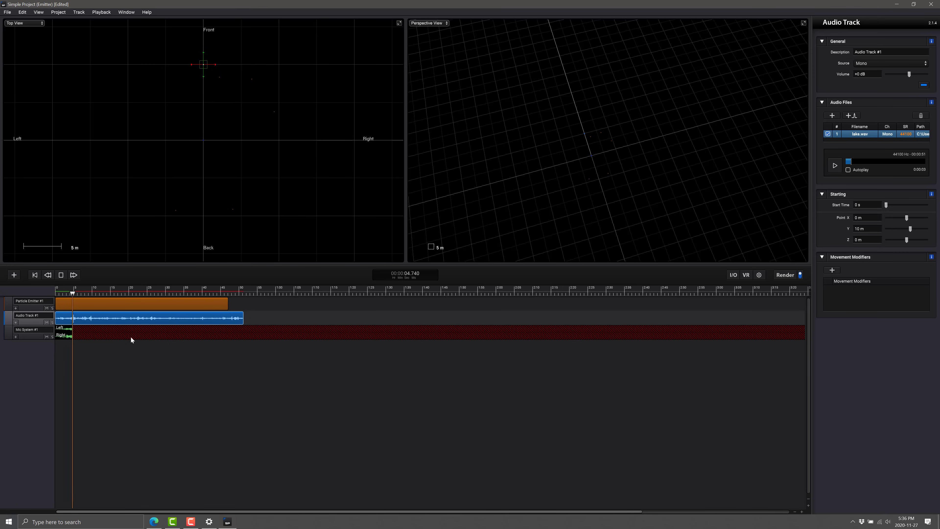
{"action": "left_click", "coordinate": [149, 303]}
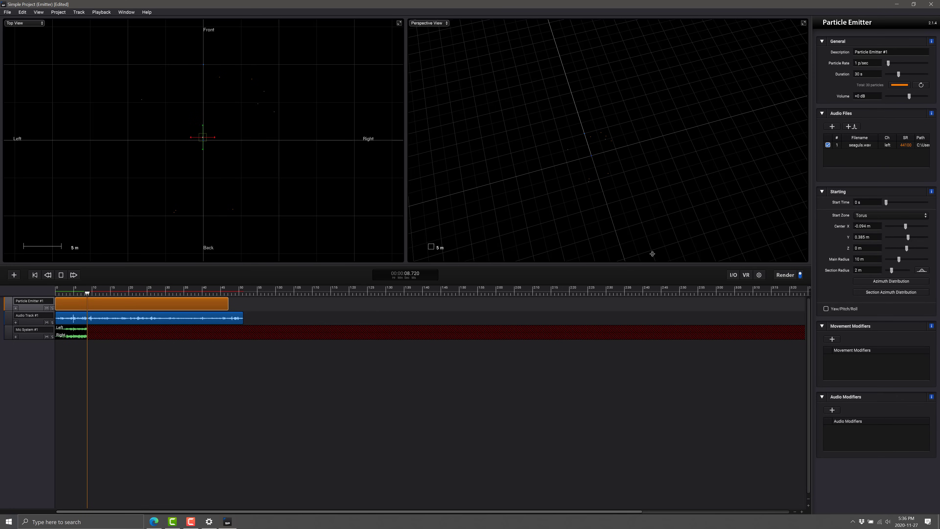
{"action": "left_click", "coordinate": [61, 275]}
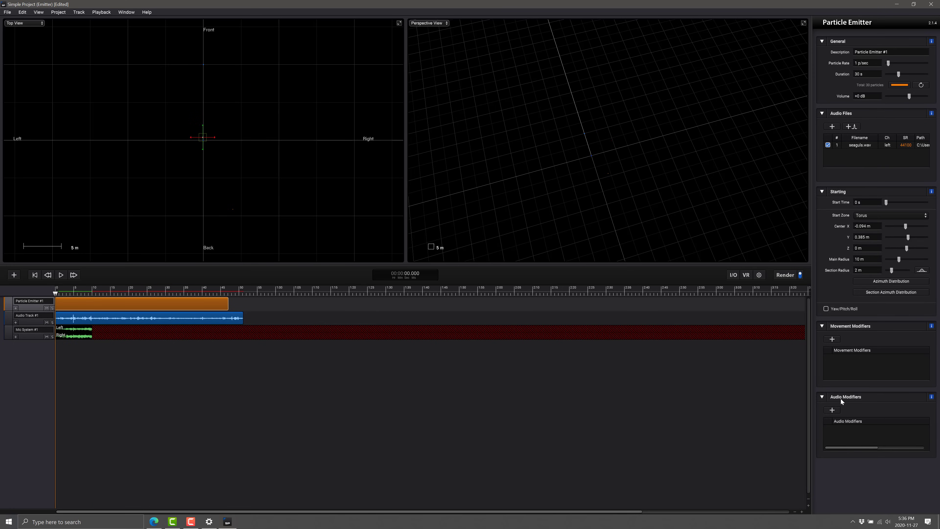
Add the Random Gain and Random EQ audio modifiers to Particle Emitter #1.
{"action": "left_click", "coordinate": [834, 410]}
{"action": "mouse_move", "coordinate": [847, 419]}
{"action": "left_click", "coordinate": [881, 421]}
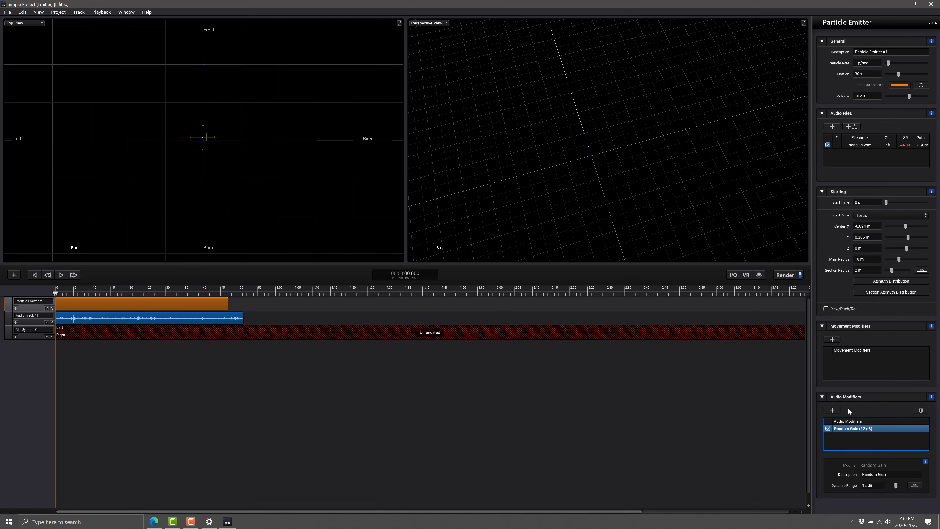
{"action": "left_click", "coordinate": [831, 410]}
{"action": "mouse_move", "coordinate": [839, 437]}
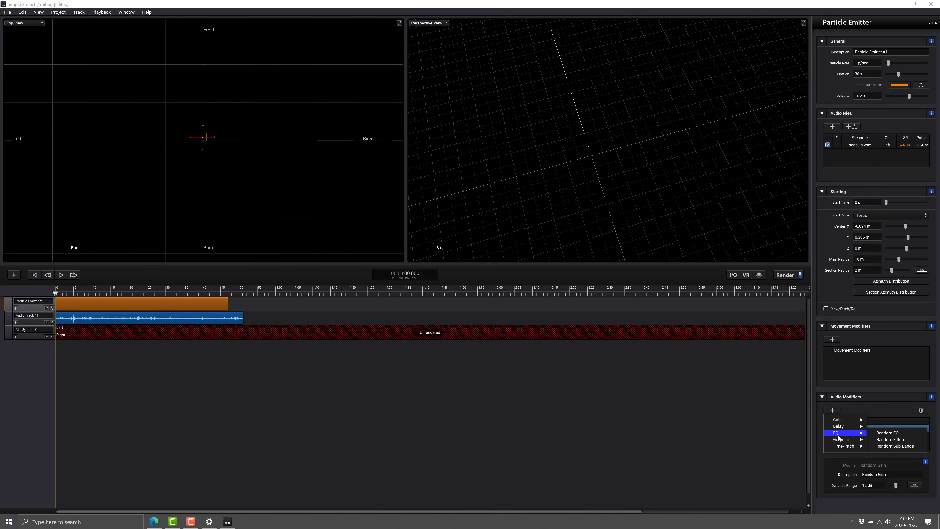
{"action": "left_click", "coordinate": [882, 433]}
Add a Random Delay audio modifier to the emitter and review the Random EQ and Random Gain settings.
{"action": "left_click", "coordinate": [833, 411]}
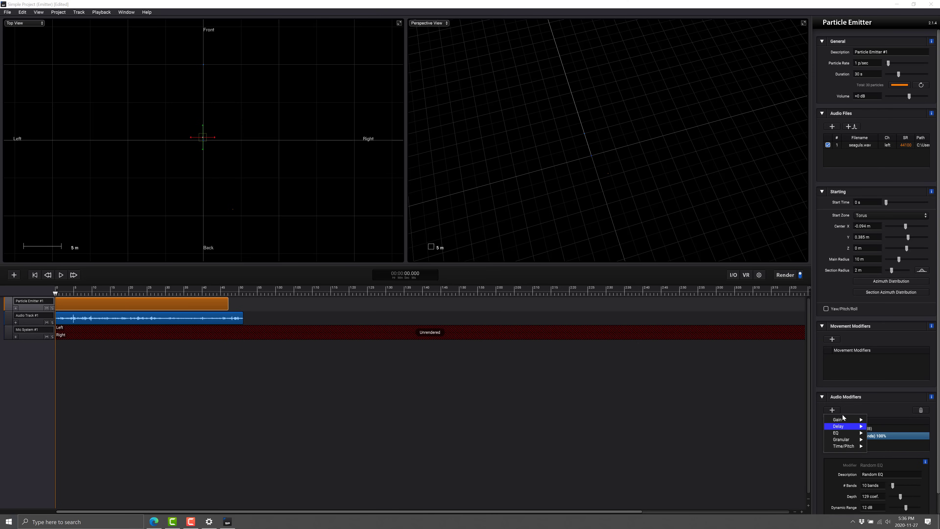
{"action": "key", "text": "Escape"}
{"action": "scroll", "coordinate": [854, 414], "scroll_direction": "down", "scroll_amount": 1}
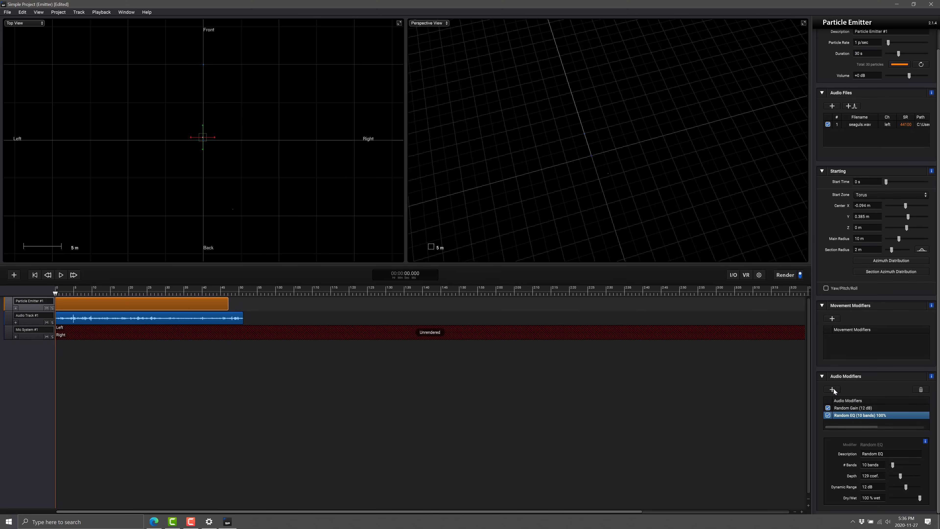
{"action": "left_click", "coordinate": [833, 391]}
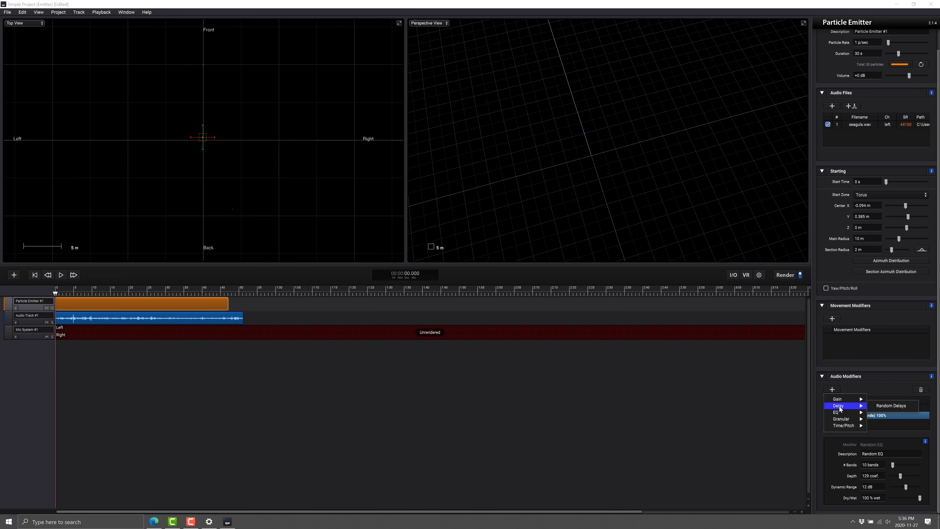
{"action": "mouse_move", "coordinate": [843, 405]}
{"action": "left_click", "coordinate": [885, 406]}
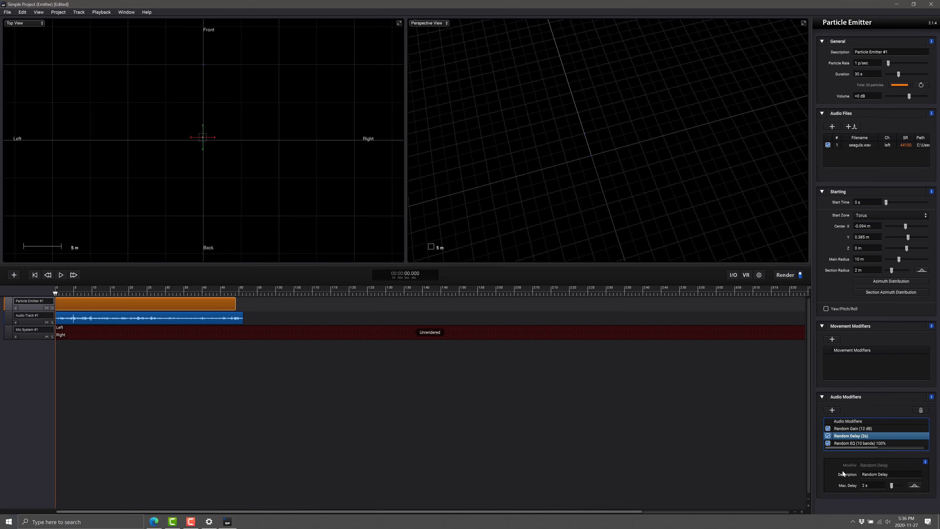
{"action": "left_click", "coordinate": [849, 443]}
{"action": "scroll", "coordinate": [866, 441], "scroll_direction": "down", "scroll_amount": 1}
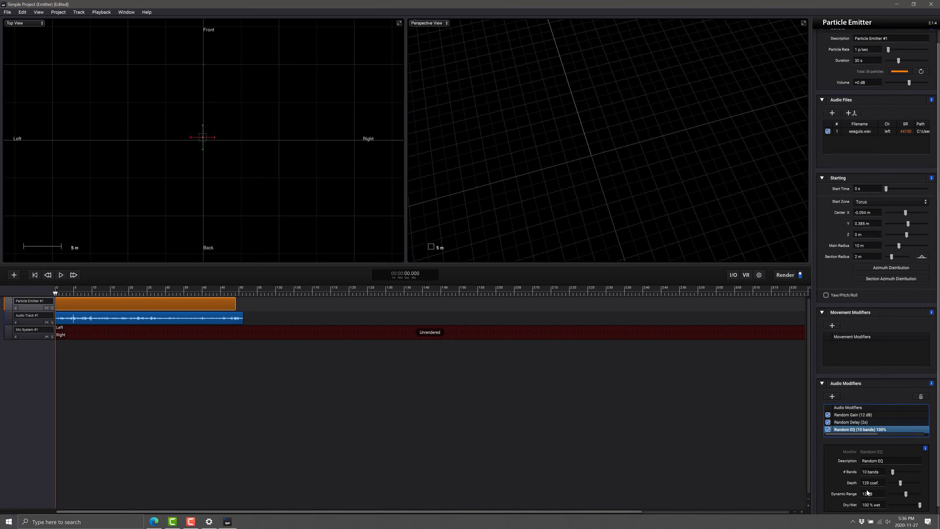
{"action": "left_click", "coordinate": [858, 406]}
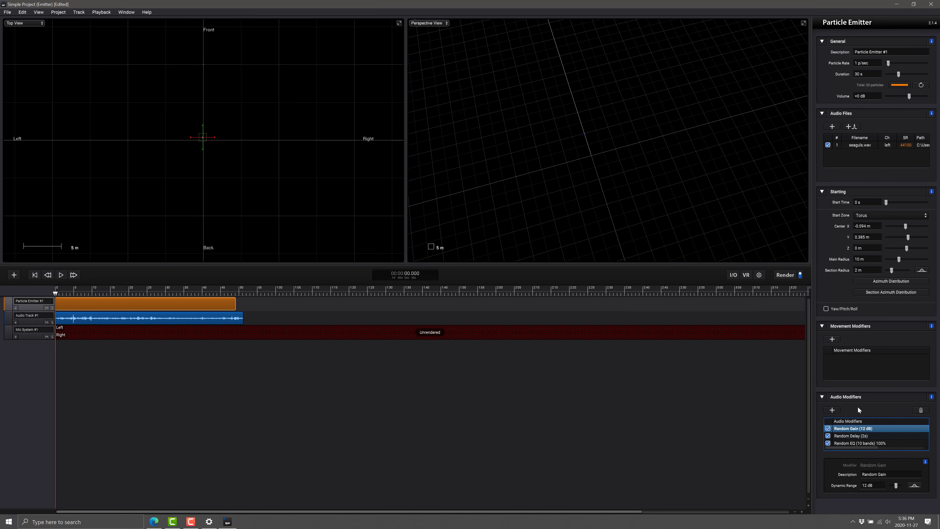
Add a rotation velocity movement modifier to the particles of Particle Emitter #1.
{"action": "left_click", "coordinate": [832, 339]}
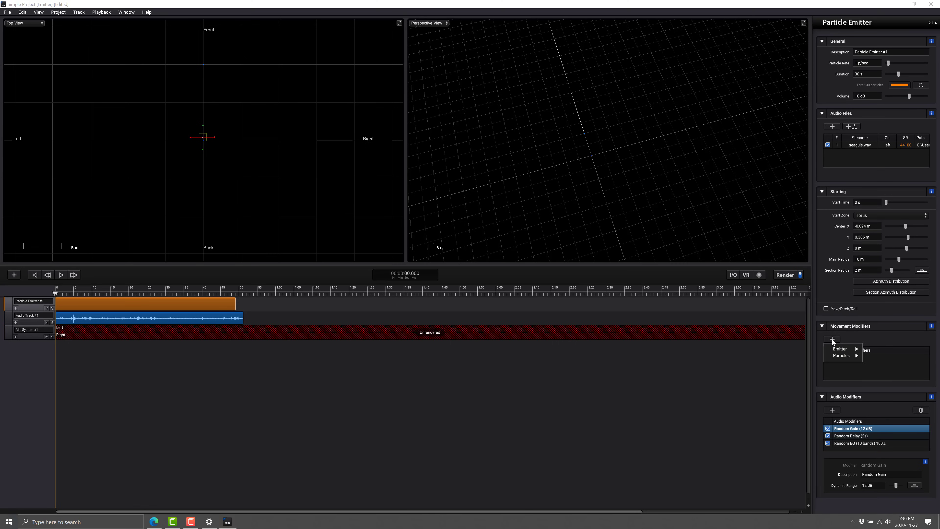
{"action": "mouse_move", "coordinate": [843, 358]}
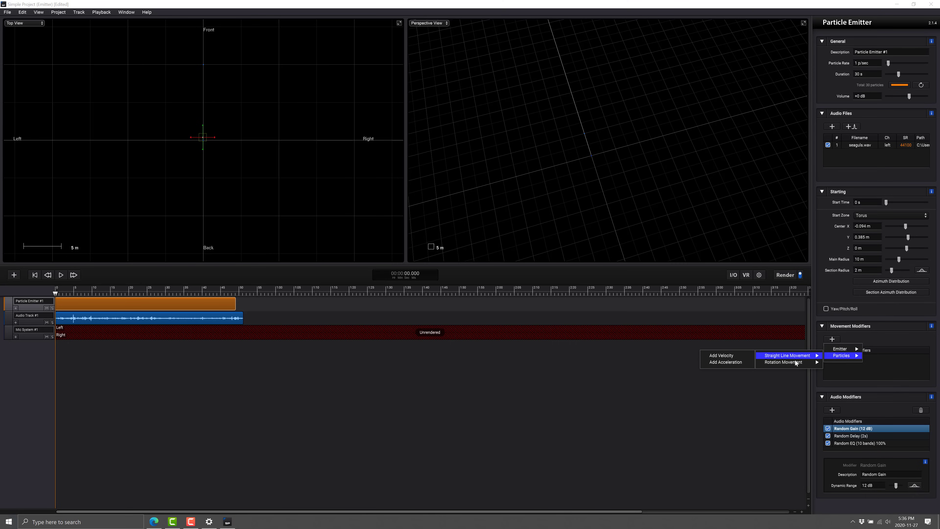
{"action": "left_click", "coordinate": [746, 366]}
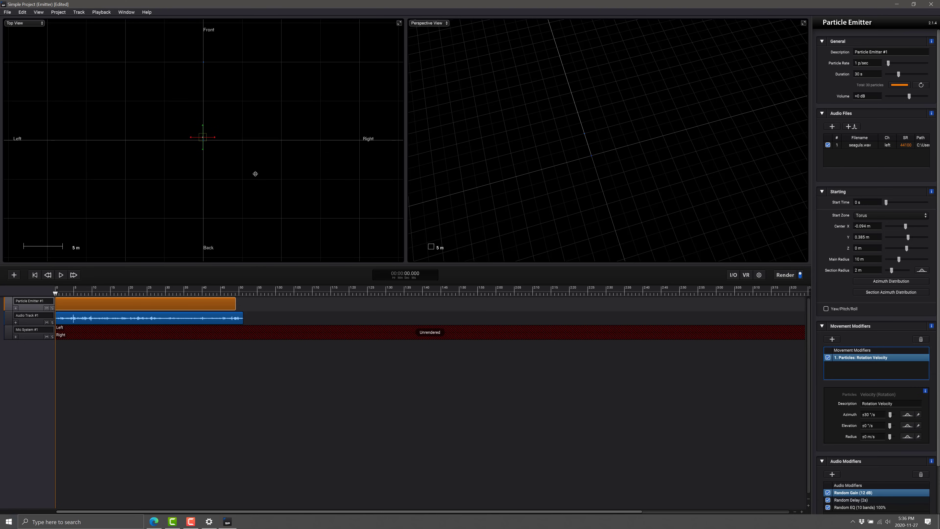
Play the scene and raise the emitter's volume to about +11.9 dB during playback.
{"action": "left_click", "coordinate": [60, 275]}
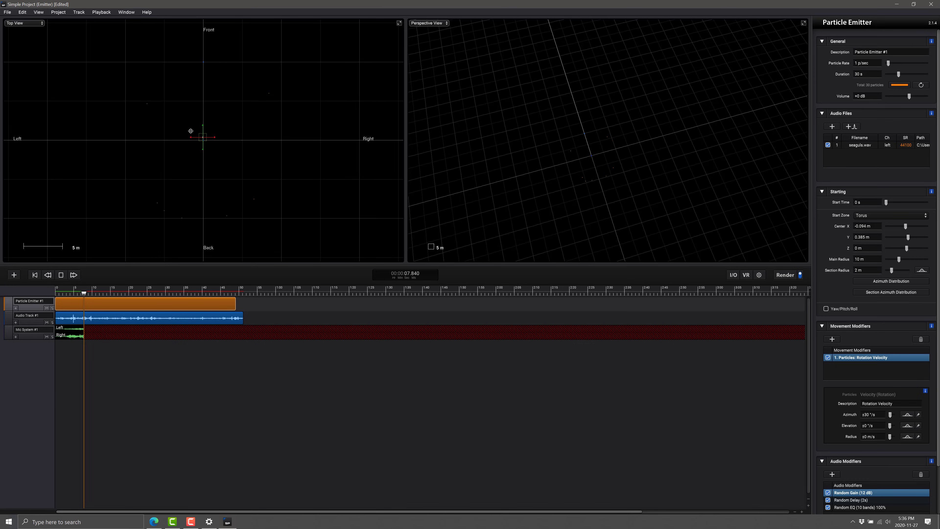
{"action": "left_click_drag", "start_coordinate": [910, 97], "coordinate": [915, 97]}
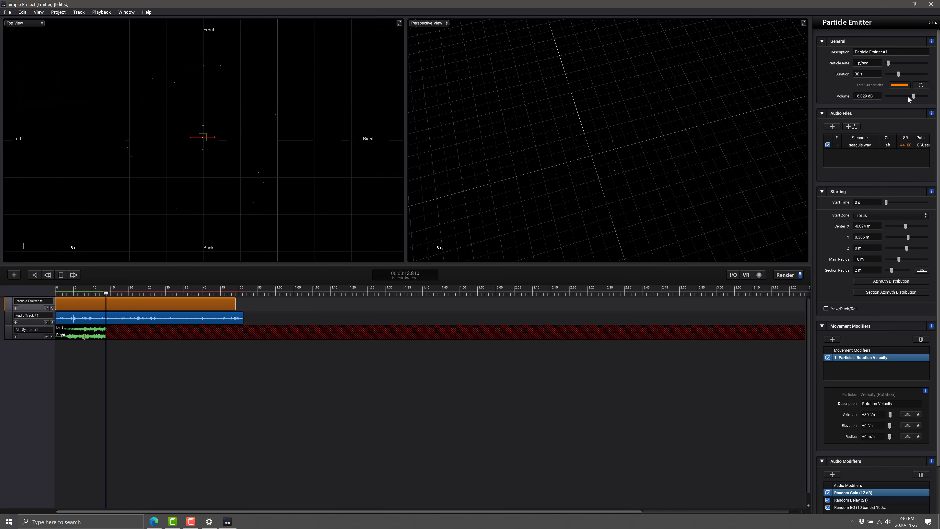
{"action": "left_click_drag", "start_coordinate": [914, 96], "coordinate": [918, 96]}
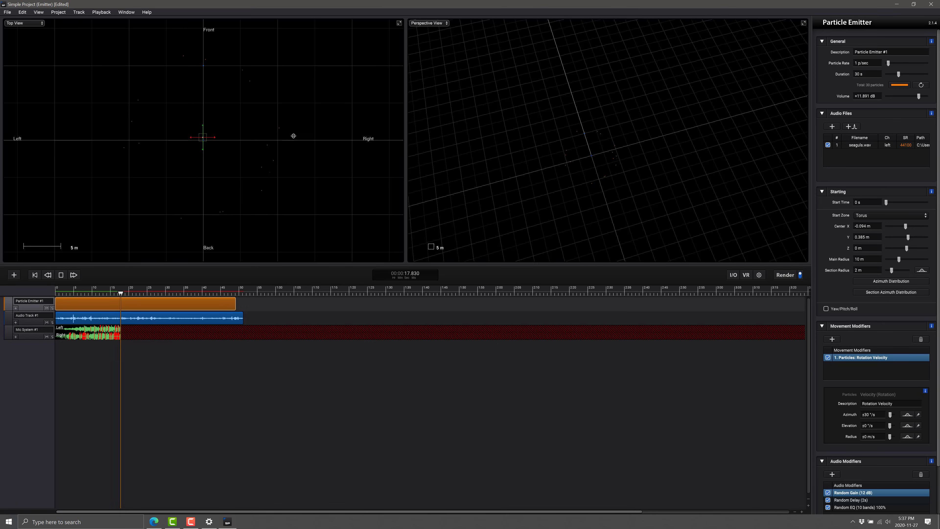
Set the main radius of the emitter's torus start zone to 5 m.
{"action": "left_click", "coordinate": [862, 259]}
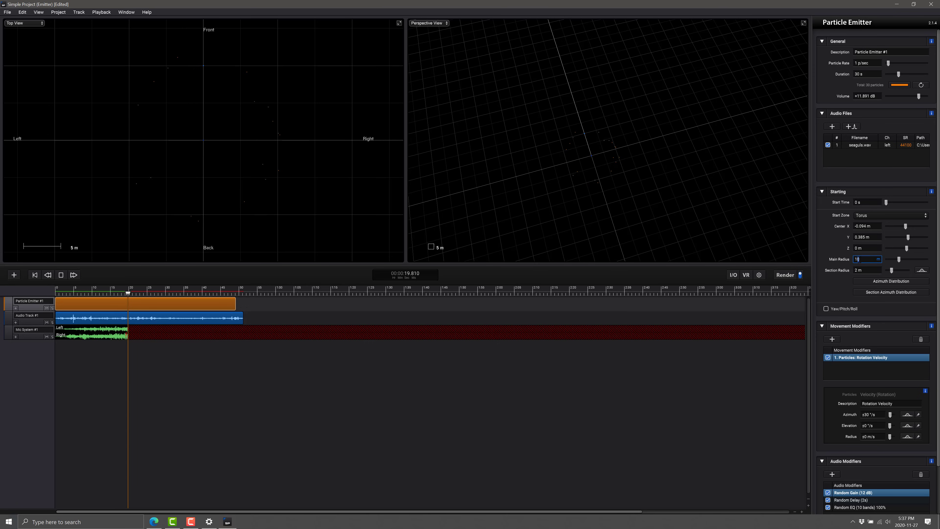
{"action": "key", "text": "BackSpace"}
{"action": "key", "text": "BackSpace"}
{"action": "type", "text": "5"}
{"action": "key", "text": "Tab"}
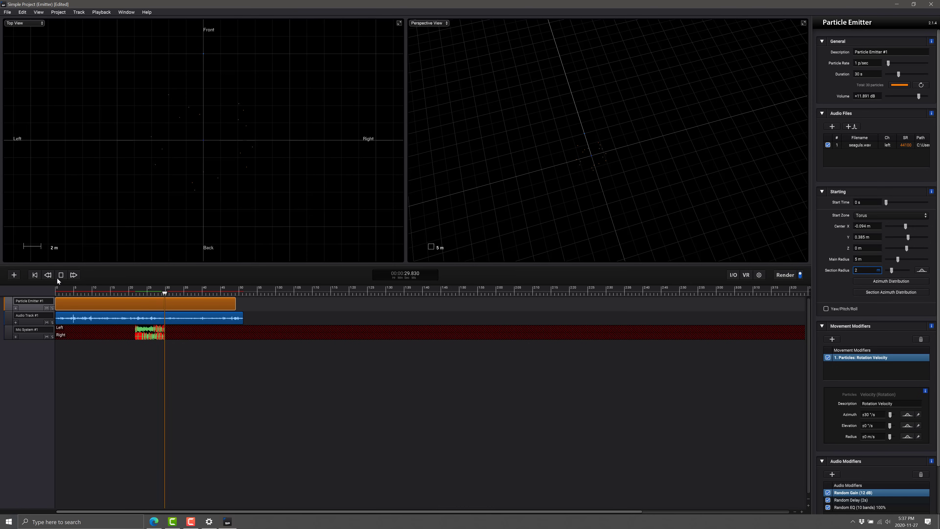
Replay the scene from the start and move Audio Track #1 in the top view to about X 14.3 m and Y 1.9 m.
{"action": "left_click", "coordinate": [34, 275]}
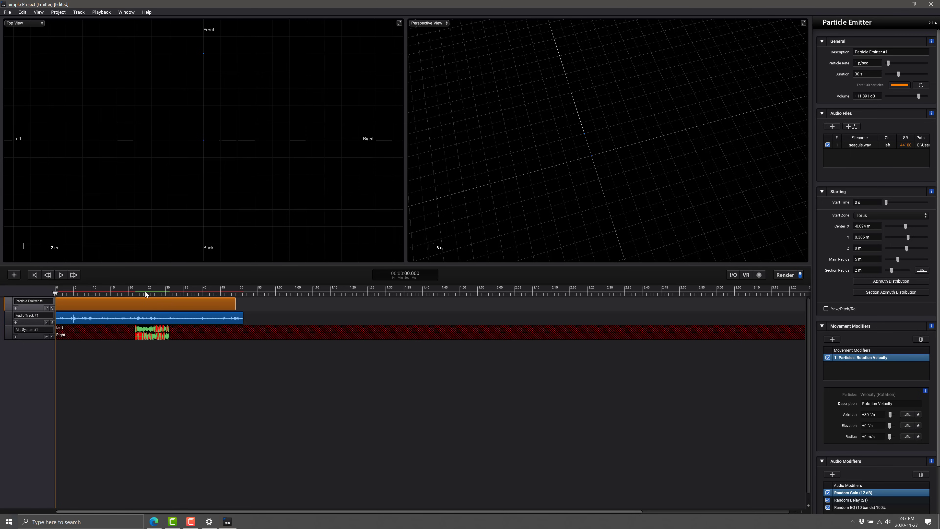
{"action": "left_click", "coordinate": [62, 275]}
{"action": "left_click", "coordinate": [130, 316]}
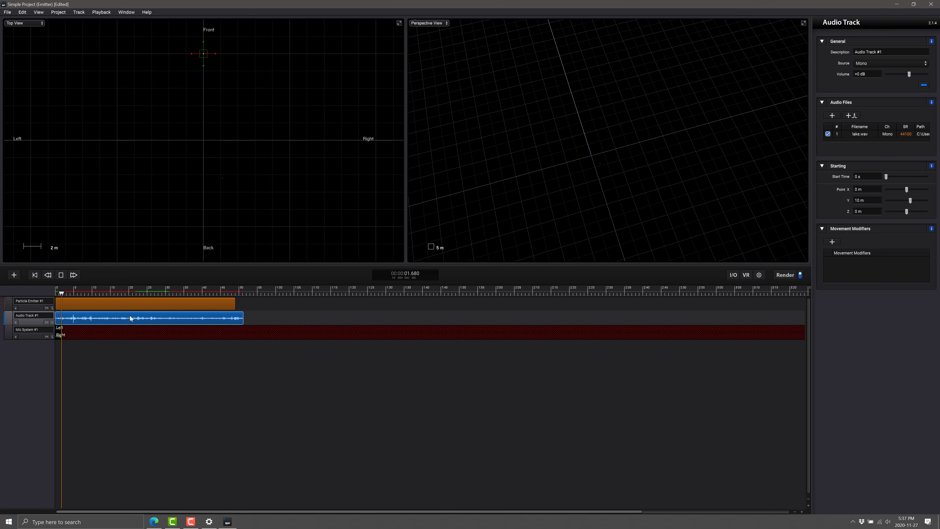
{"action": "left_click", "coordinate": [172, 335]}
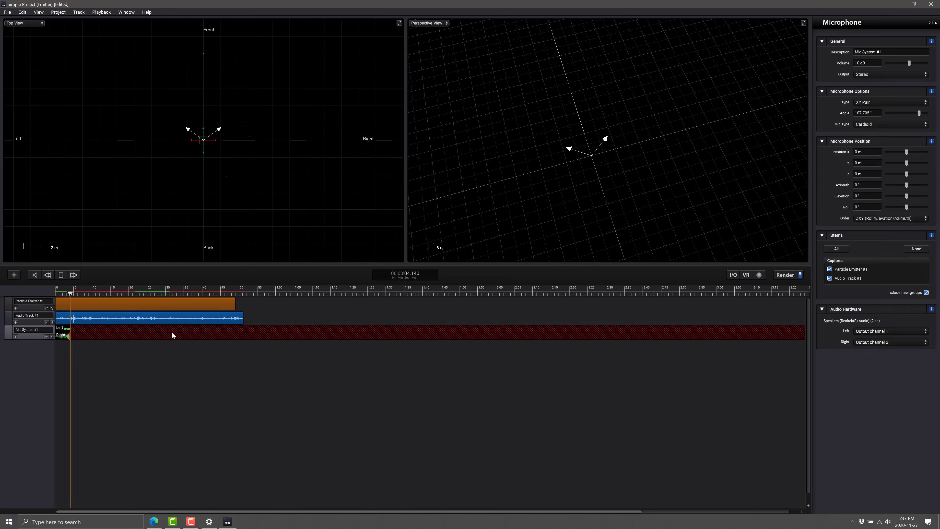
{"action": "left_click", "coordinate": [149, 314]}
{"action": "mouse_move", "coordinate": [203, 56]}
{"action": "left_mouse_down"}
{"action": "mouse_move", "coordinate": [258, 130]}
{"action": "mouse_move", "coordinate": [274, 137]}
{"action": "mouse_move", "coordinate": [94, 147]}
{"action": "mouse_move", "coordinate": [194, 154]}
{"action": "mouse_move", "coordinate": [204, 166]}
{"action": "mouse_move", "coordinate": [214, 151]}
{"action": "mouse_move", "coordinate": [327, 124]}
{"action": "left_mouse_up"}
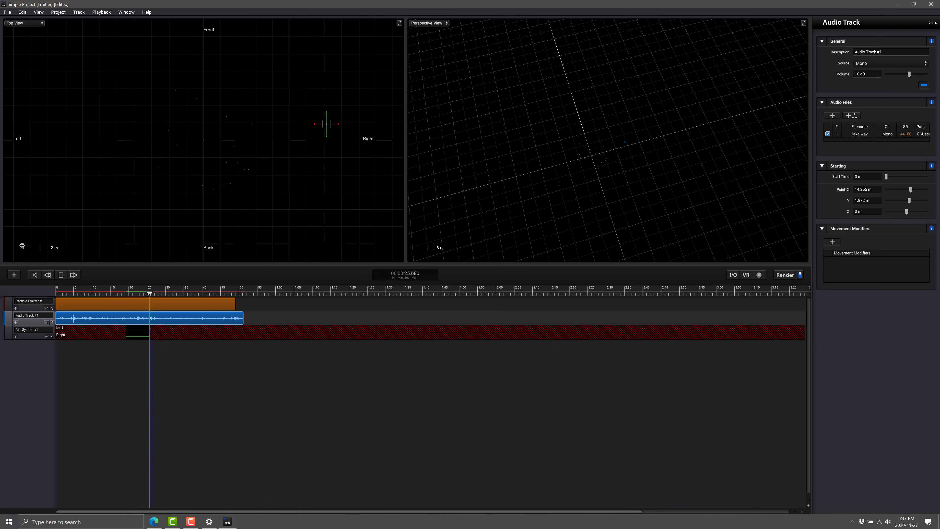
Add a second particle emitter and name it Crowd Noises.
{"action": "left_click", "coordinate": [14, 274]}
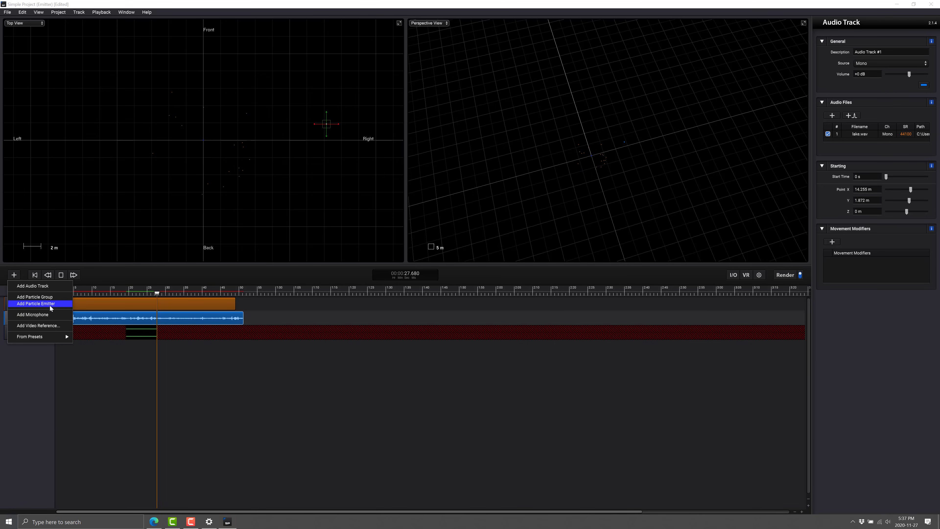
{"action": "left_click", "coordinate": [95, 306]}
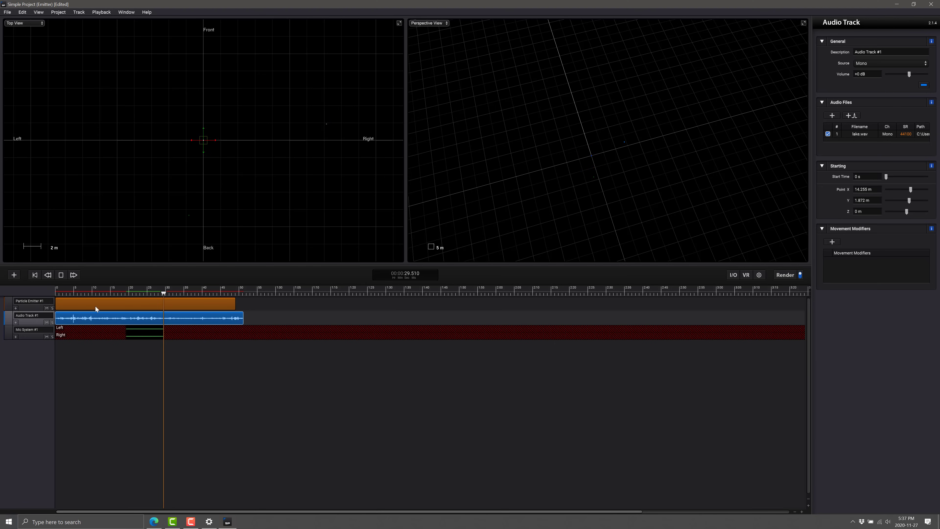
{"action": "triple_click", "coordinate": [903, 52]}
{"action": "type", "text": "Crowd Nois"}
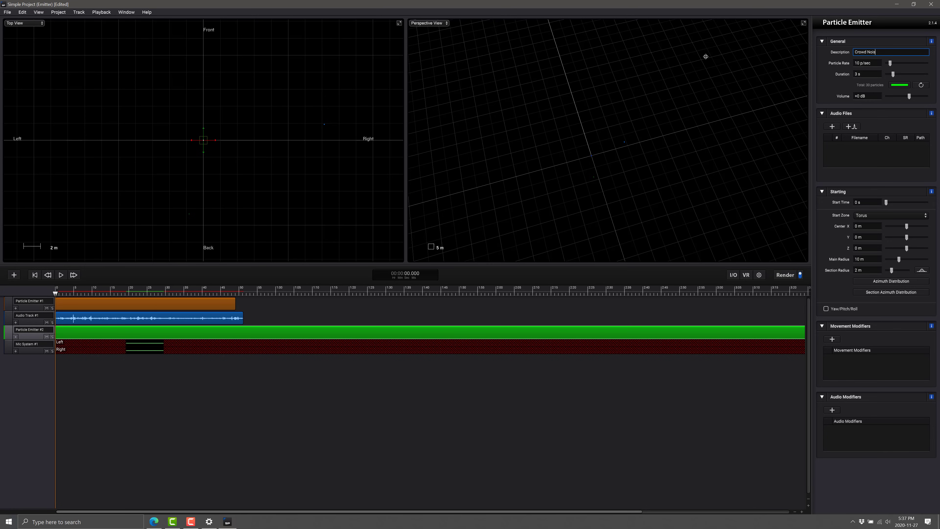
{"action": "key", "text": "Return"}
Set the Crowd Noises emitter's particle rate to 1 p/sec and its duration to 120 s.
{"action": "left_click", "coordinate": [876, 63]}
{"action": "left_click", "coordinate": [871, 74]}
{"action": "type", "text": "120"}
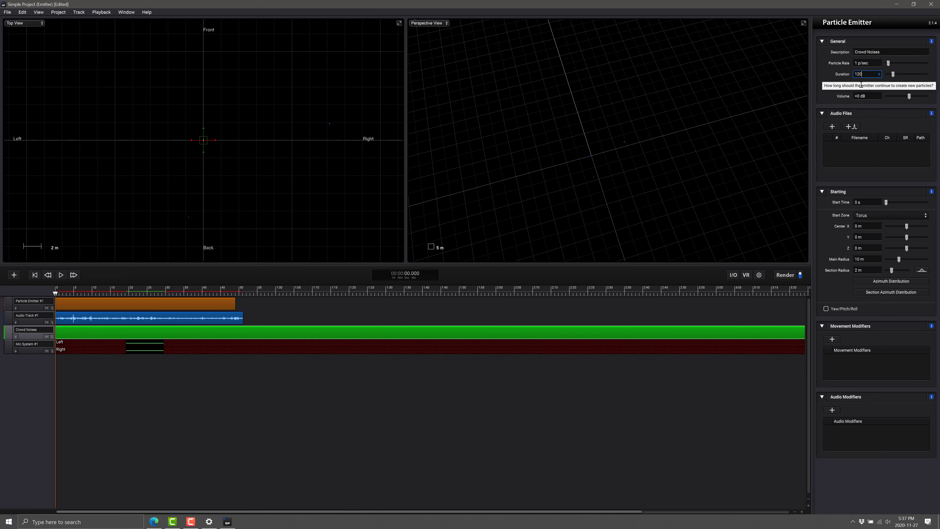
Import crowdConversation.wav and crowdConversation2.wav into the Crowd Noises emitter, using the left channel only.
{"action": "left_click", "coordinate": [832, 127]}
{"action": "left_click", "coordinate": [407, 95]}
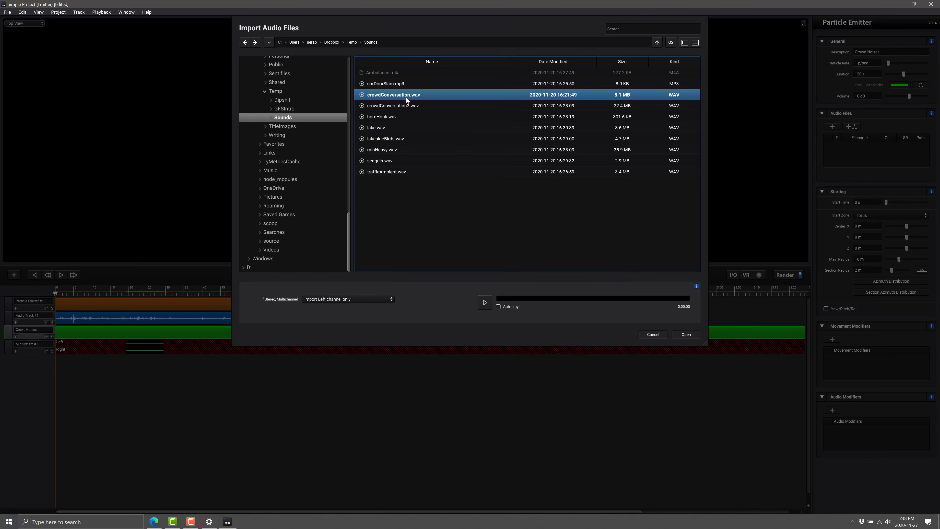
{"action": "left_click", "coordinate": [403, 107], "text": "shift"}
{"action": "left_click", "coordinate": [681, 334]}
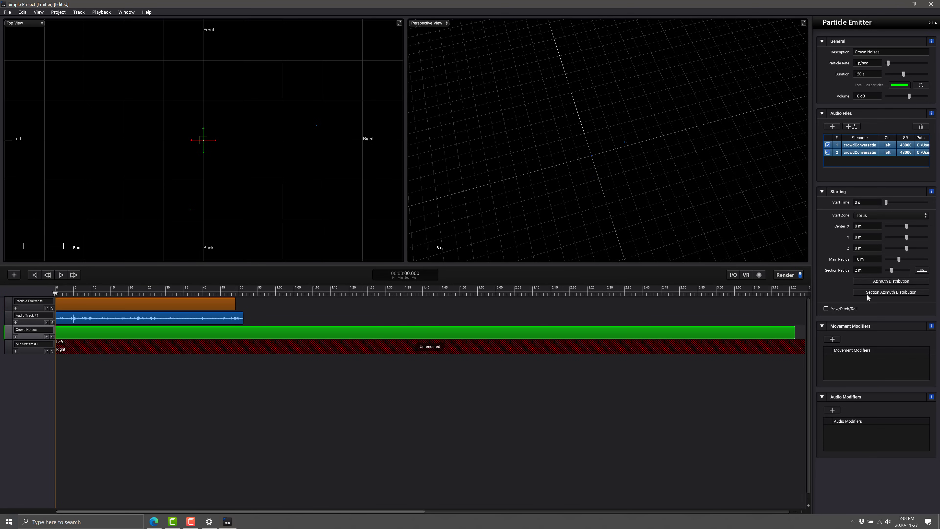
Add a straight line velocity movement modifier to the Crowd Noises emitter itself.
{"action": "left_click", "coordinate": [833, 340]}
{"action": "mouse_move", "coordinate": [840, 350]}
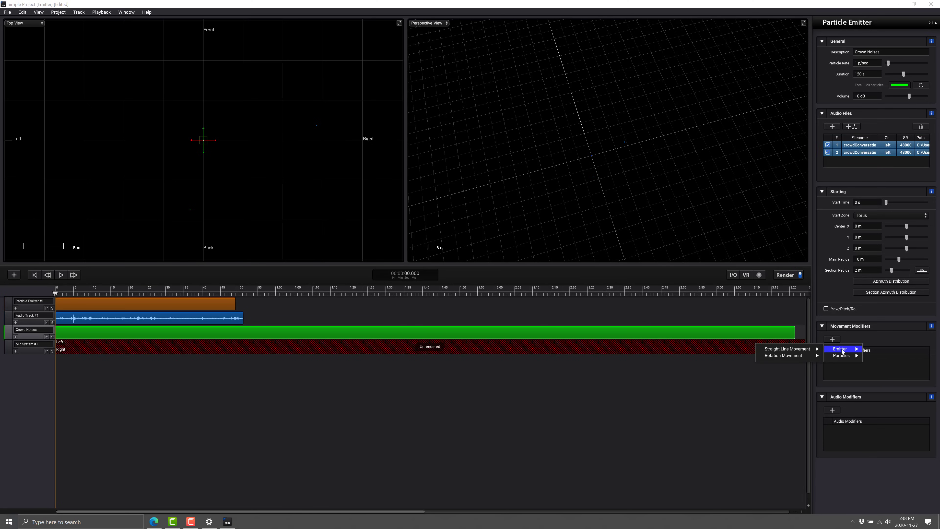
{"action": "mouse_move", "coordinate": [800, 350]}
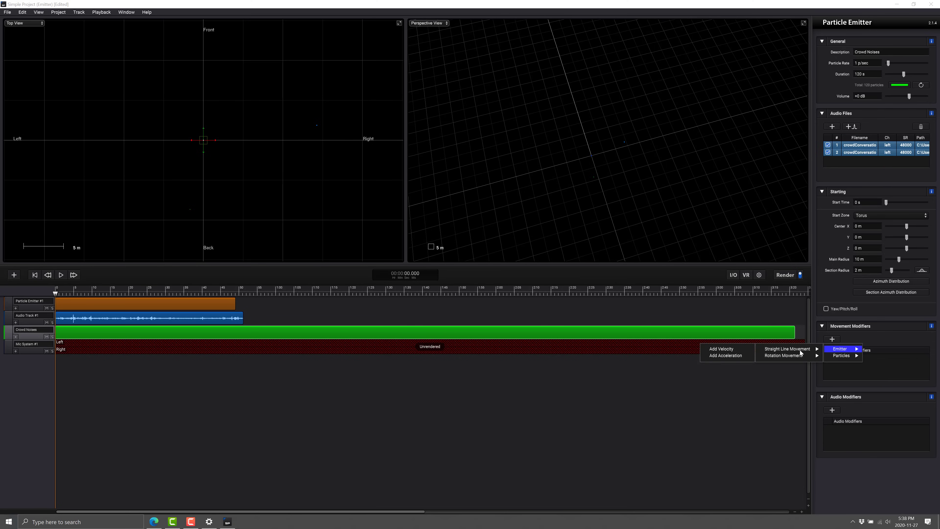
{"action": "left_click", "coordinate": [729, 349]}
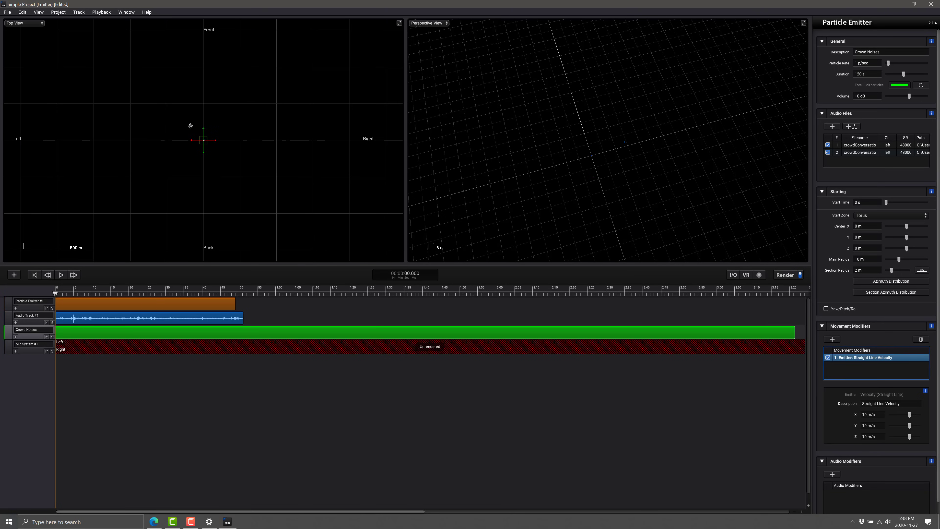
Set the Crowd Noises emitter's start time to 2 s and its start zone to Rectangle.
{"action": "left_click_drag", "start_coordinate": [195, 140], "coordinate": [107, 173]}
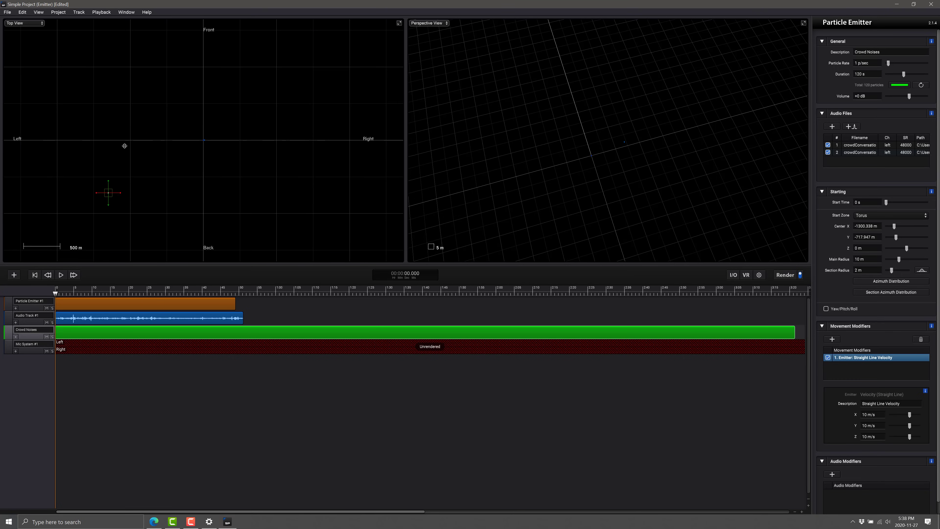
{"action": "left_click", "coordinate": [874, 202]}
{"action": "type", "text": "2"}
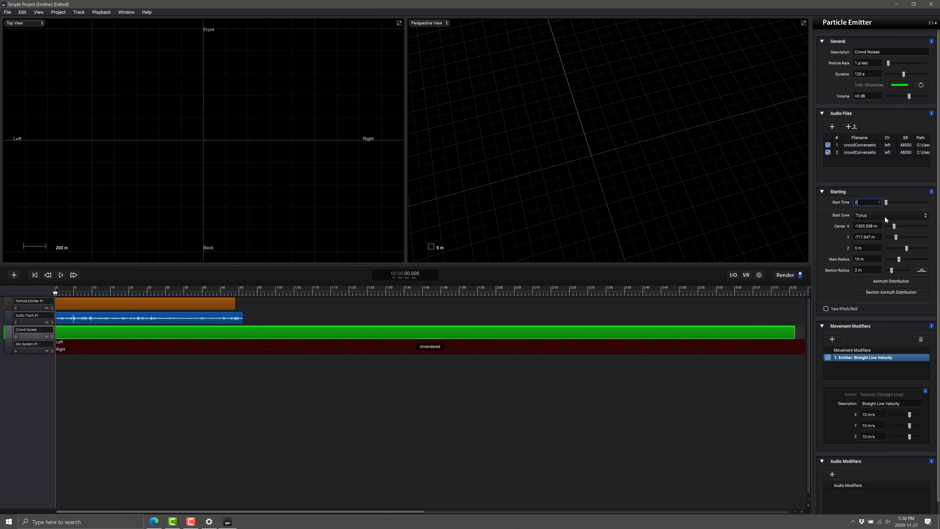
{"action": "left_click", "coordinate": [885, 218]}
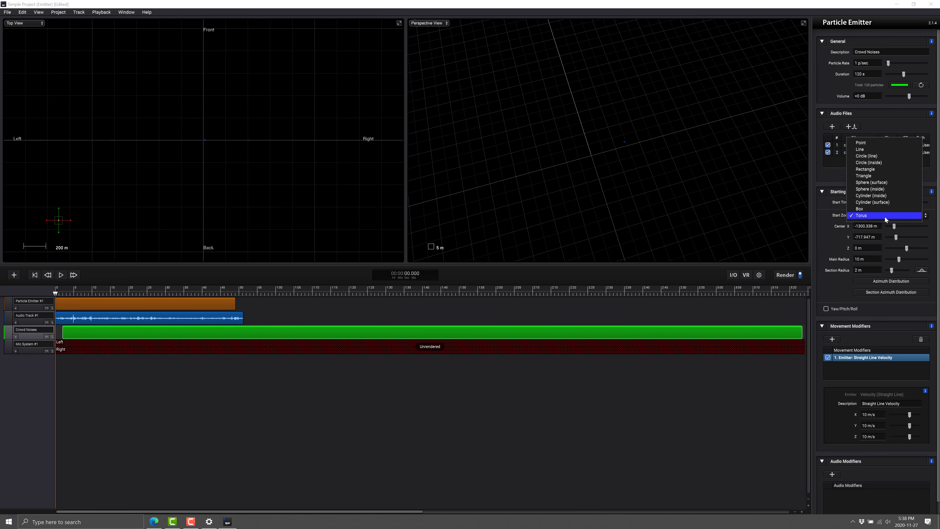
{"action": "left_click", "coordinate": [868, 169]}
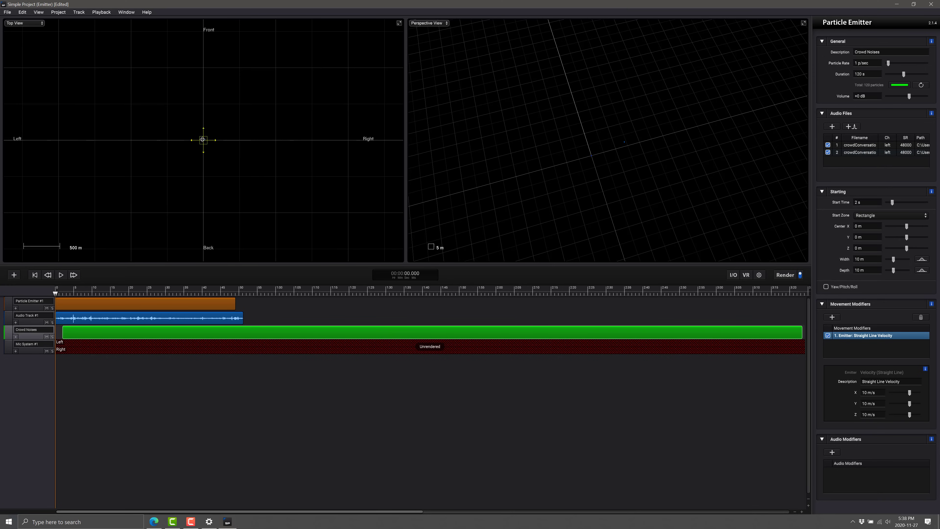
Try the Crowd Noises emitter at positions left of and behind the origin, checking its path at about 30 s.
{"action": "left_click_drag", "start_coordinate": [201, 140], "coordinate": [136, 169]}
{"action": "left_click_drag", "start_coordinate": [82, 292], "coordinate": [167, 295]}
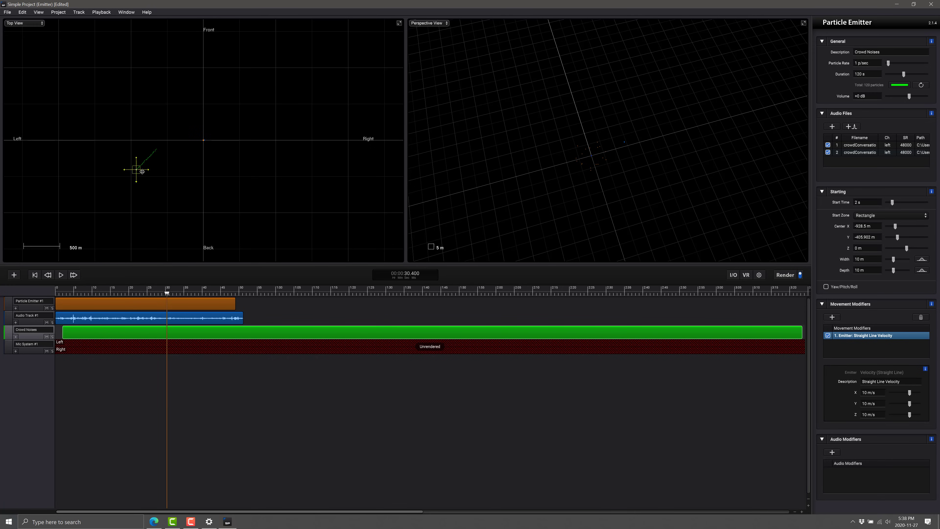
{"action": "left_click_drag", "start_coordinate": [147, 167], "coordinate": [195, 144]}
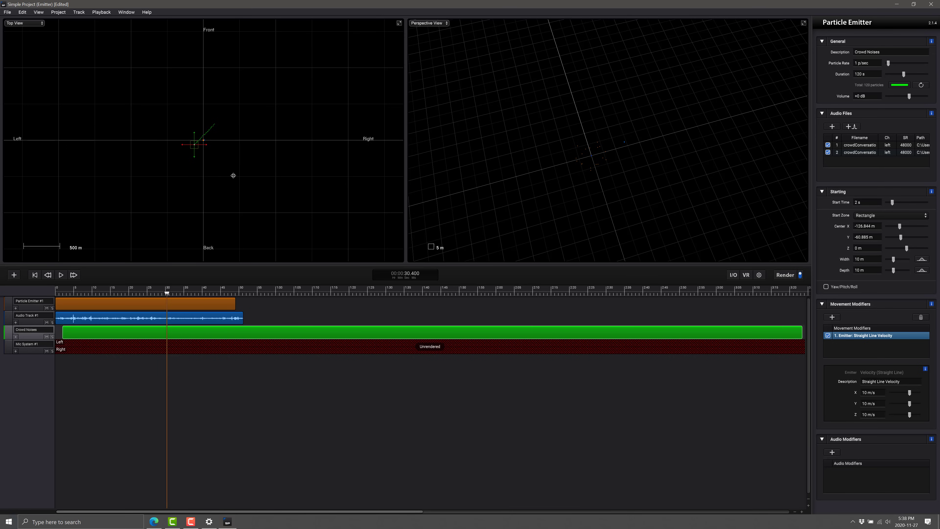
Reset the Crowd Noises emitter's center to 0 m.
{"action": "left_click", "coordinate": [860, 225]}
{"action": "key", "text": "ctrl+a"}
{"action": "type", "text": "0"}
{"action": "key", "text": "Tab"}
{"action": "left_click", "coordinate": [866, 226]}
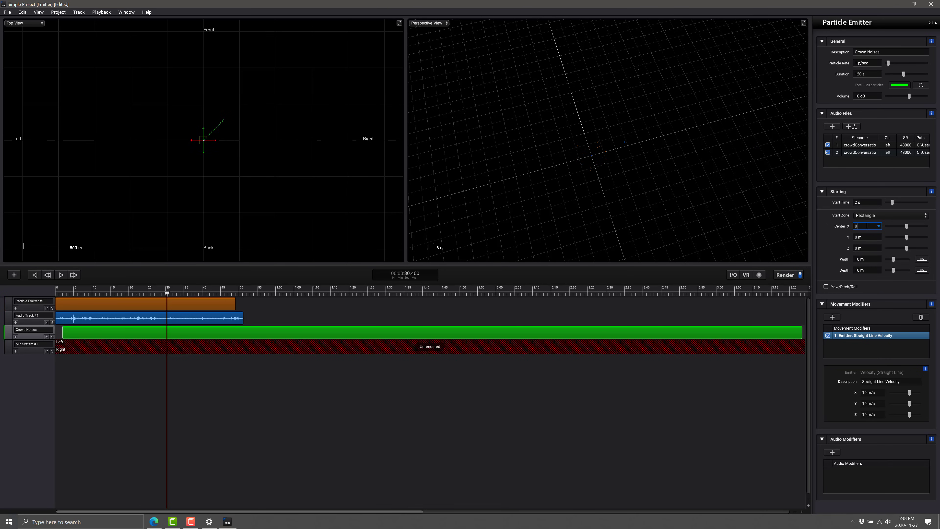
Set the width of the Crowd Noises emitter's rectangular start zone to 5 m.
{"action": "left_click", "coordinate": [869, 259]}
{"action": "type", "text": "5"}
{"action": "left_click", "coordinate": [869, 247]}
Remove the Straight Line Velocity modifier from Crowd Noises and place the emitter at about X -25.7 m, Y 0.9 m.
{"action": "left_click_drag", "start_coordinate": [211, 142], "coordinate": [201, 141]}
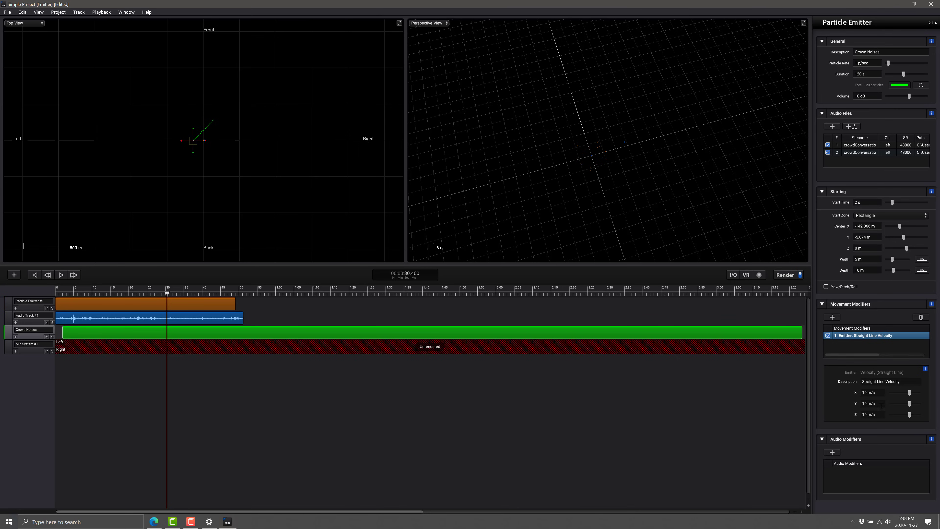
{"action": "left_click", "coordinate": [921, 318]}
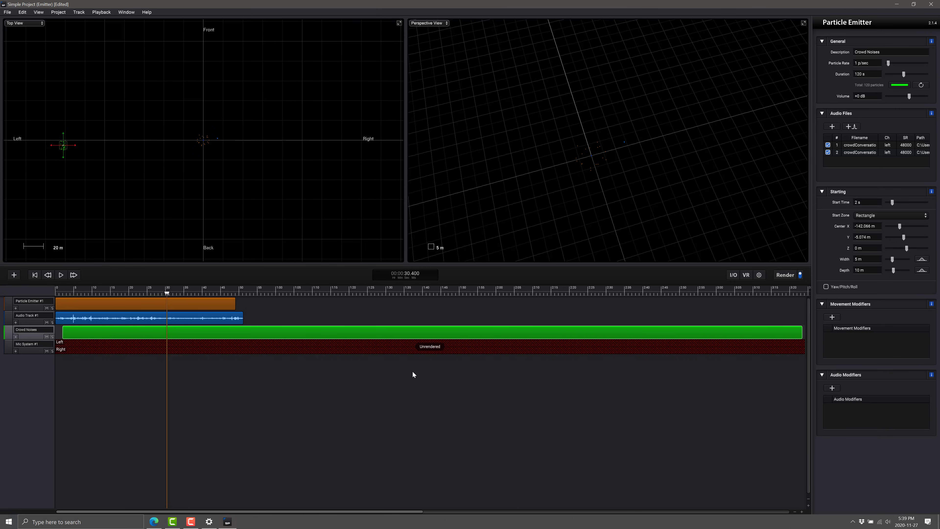
{"action": "left_click_drag", "start_coordinate": [75, 147], "coordinate": [181, 140]}
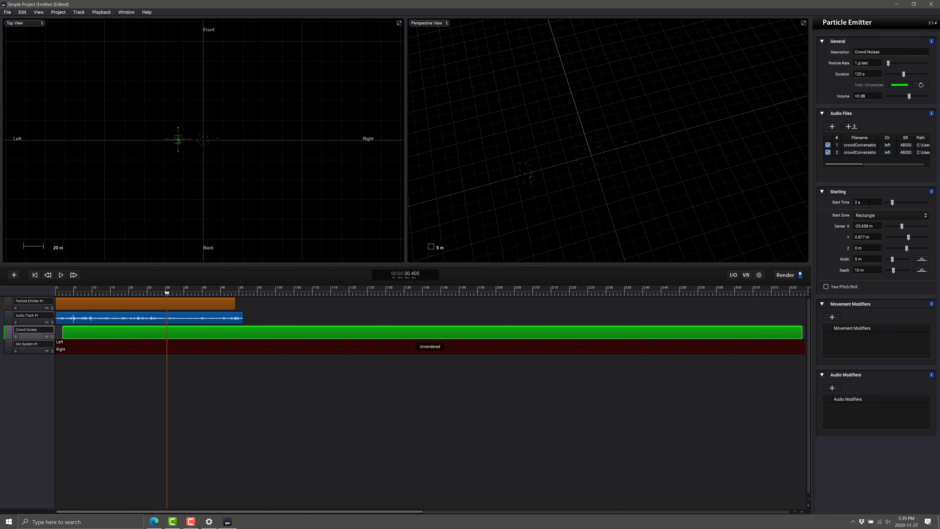
Play the scene from about 6 s and raise the Crowd Noises volume to about +11.2 dB.
{"action": "left_click", "coordinate": [80, 290]}
{"action": "left_click", "coordinate": [61, 275]}
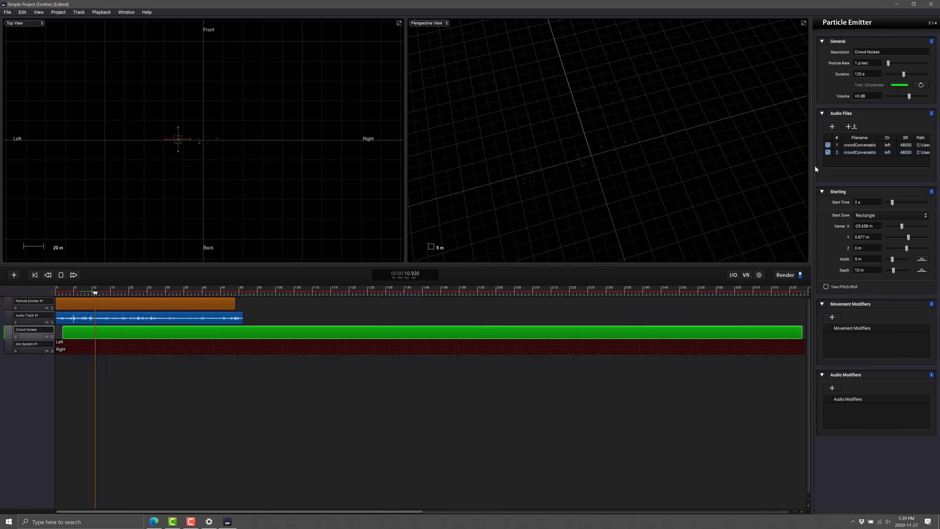
{"action": "left_click_drag", "start_coordinate": [915, 96], "coordinate": [919, 96]}
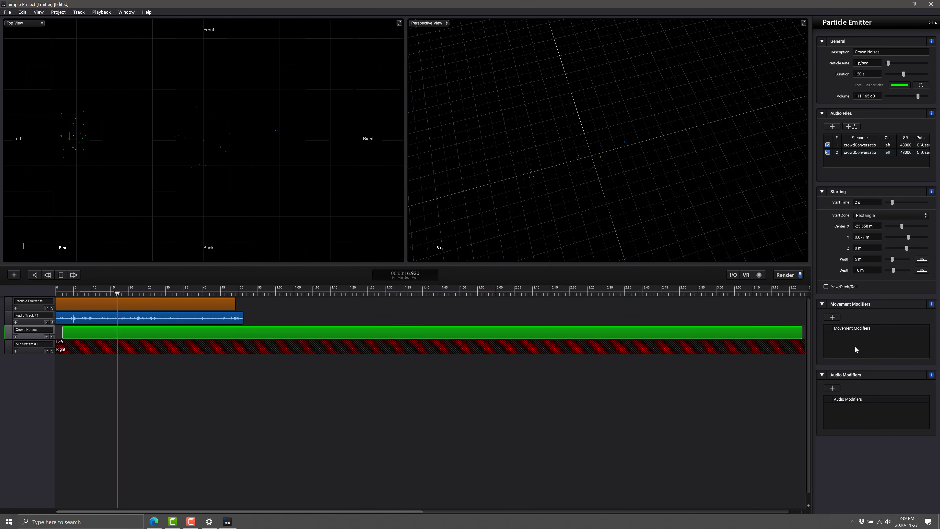
Add Random Gains and Random EQ audio modifiers to Crowd Noises, and move the emitter to about X -15.5 m, Y 2.4 m.
{"action": "left_click", "coordinate": [832, 387]}
{"action": "mouse_move", "coordinate": [834, 417]}
{"action": "mouse_move", "coordinate": [840, 397]}
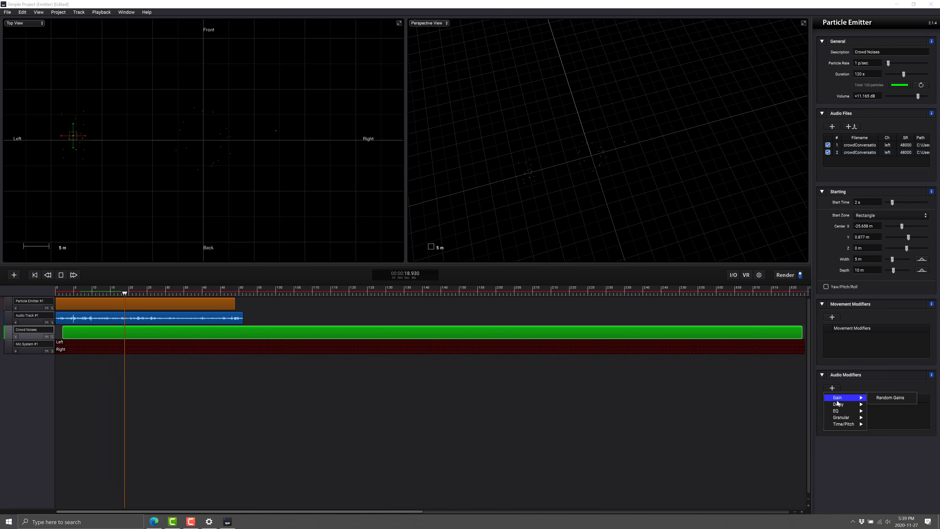
{"action": "left_click", "coordinate": [890, 398]}
{"action": "left_click", "coordinate": [834, 390]}
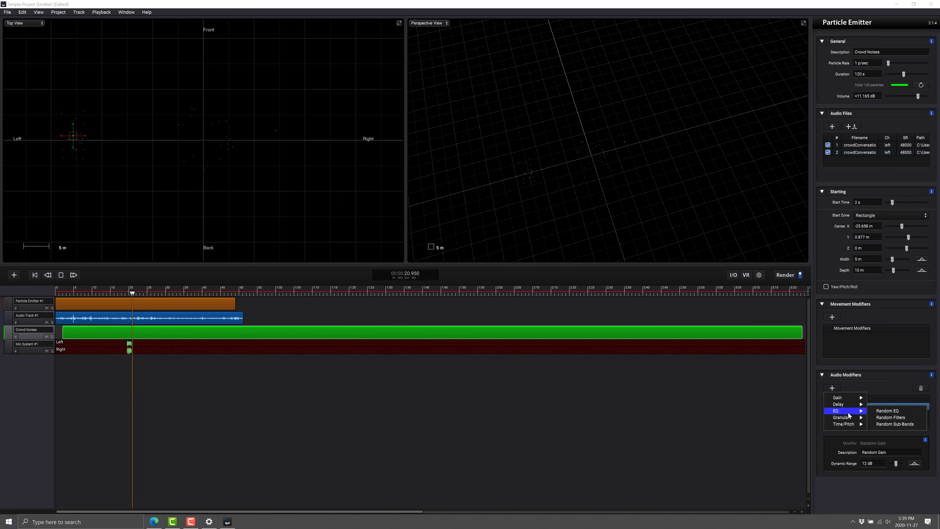
{"action": "left_click", "coordinate": [900, 411]}
{"action": "left_click_drag", "start_coordinate": [82, 141], "coordinate": [126, 128]}
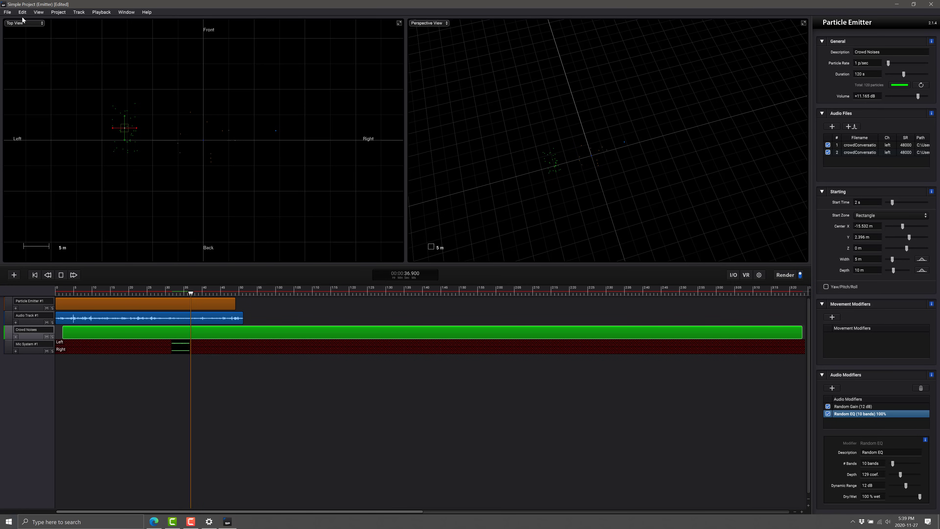
Look over the project's import and export options and stop the playback.
{"action": "left_click", "coordinate": [7, 11]}
{"action": "mouse_move", "coordinate": [33, 86]}
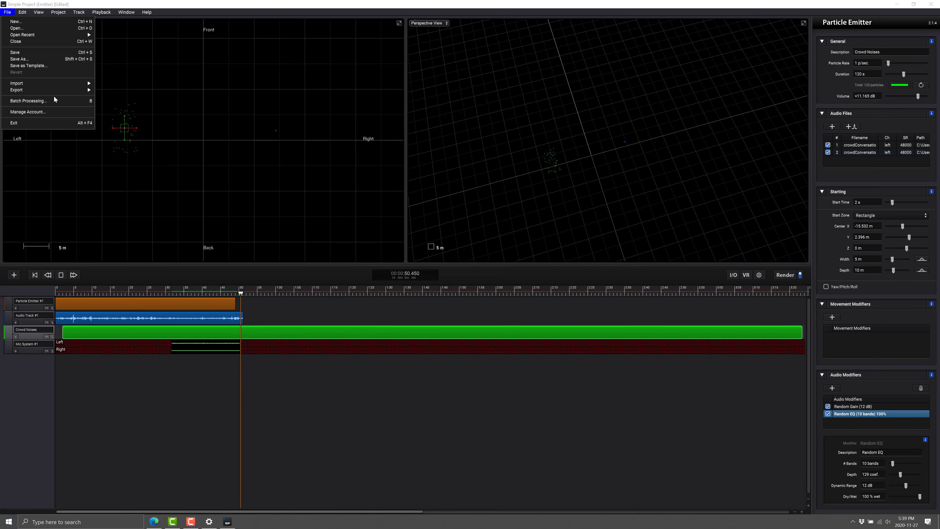
{"action": "left_click", "coordinate": [28, 410]}
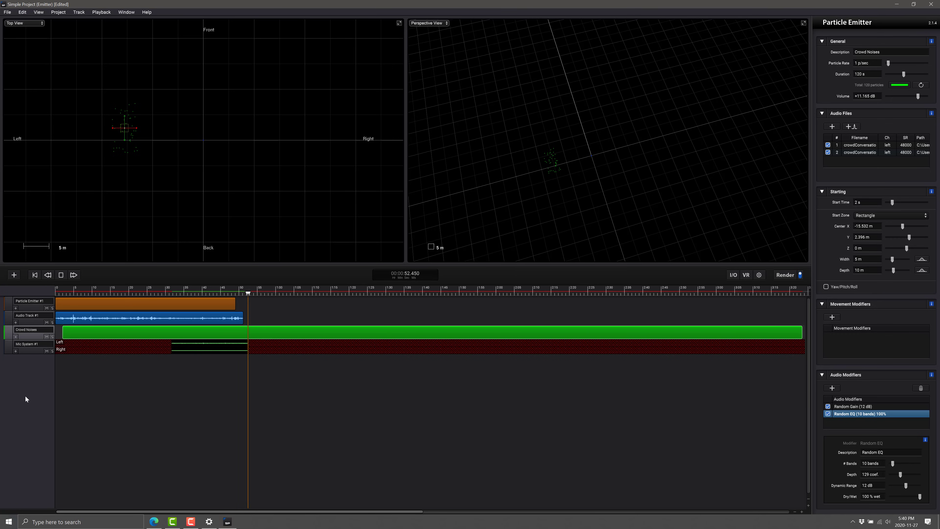
{"action": "key", "text": "space"}
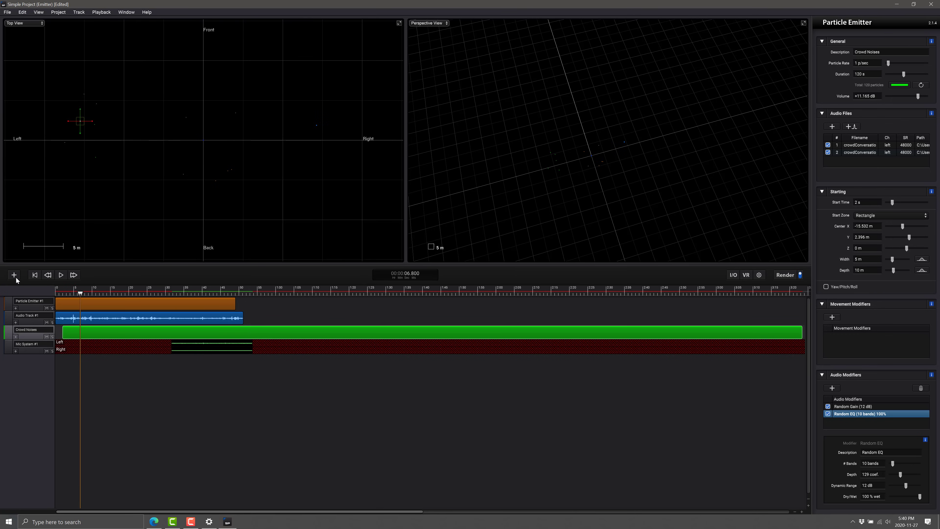
{"action": "left_click", "coordinate": [15, 276]}
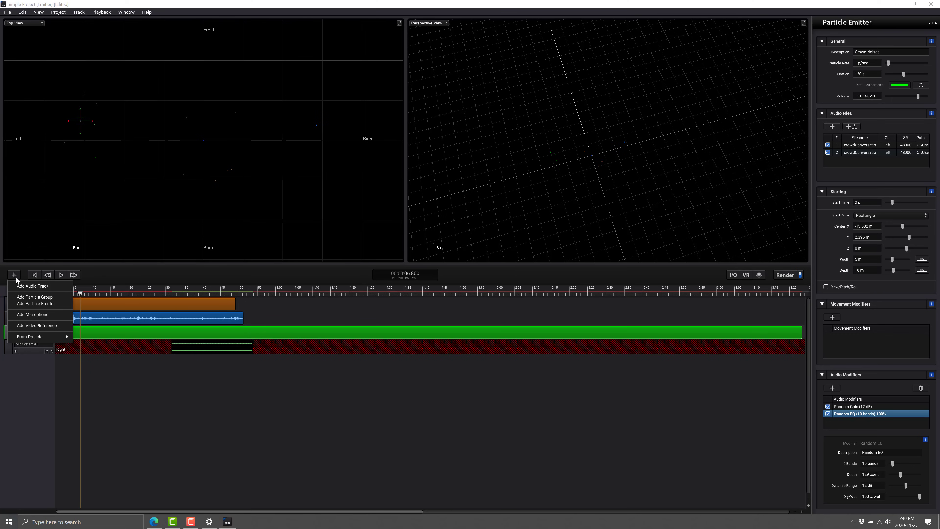
{"action": "left_click", "coordinate": [33, 326]}
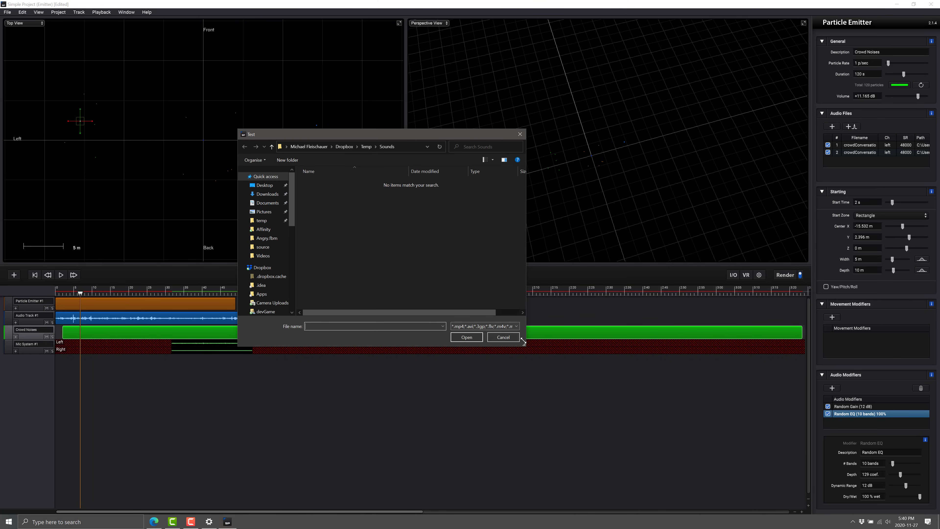
{"action": "left_click", "coordinate": [503, 337]}
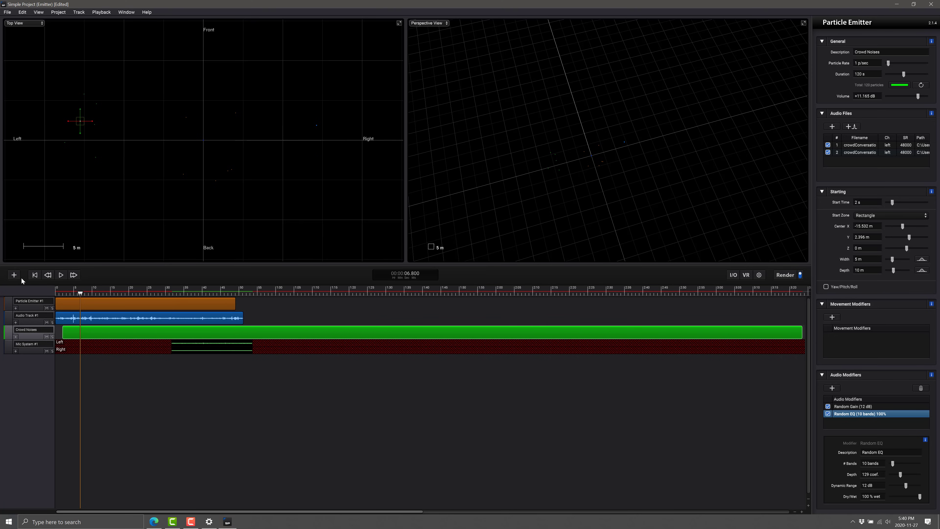
Add a third particle emitter and import carDoorSlam.mp3 and hornHonk.wav into it, using the left channel only.
{"action": "left_click", "coordinate": [15, 277]}
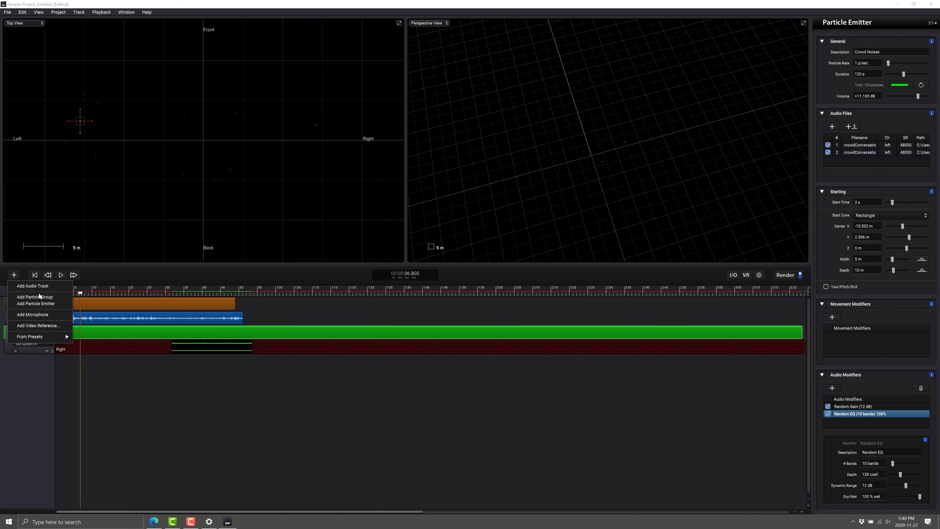
{"action": "left_click", "coordinate": [33, 303]}
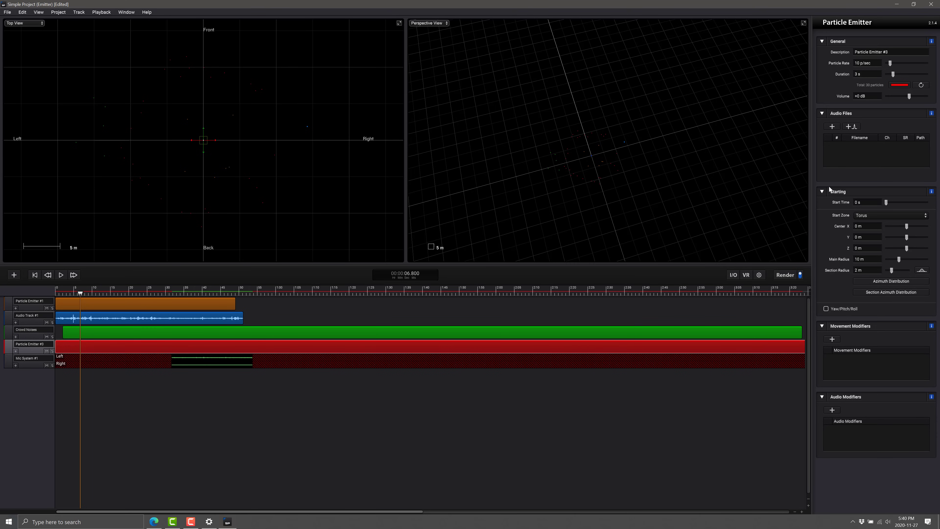
{"action": "left_click", "coordinate": [832, 126]}
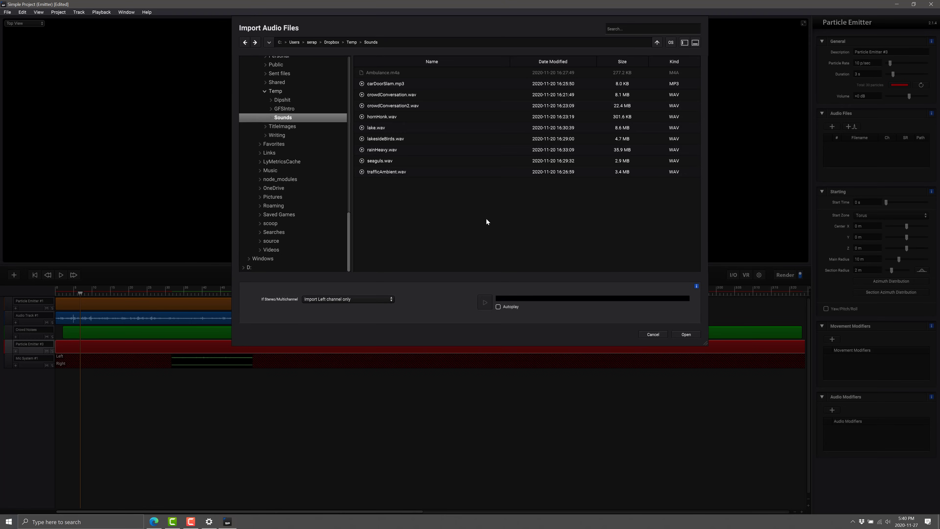
{"action": "left_click", "coordinate": [391, 172]}
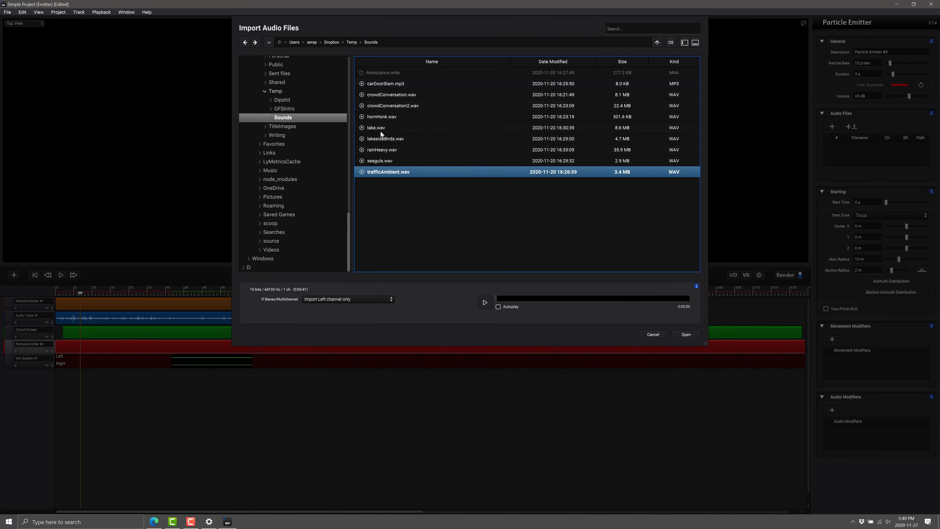
{"action": "left_click", "coordinate": [382, 117]}
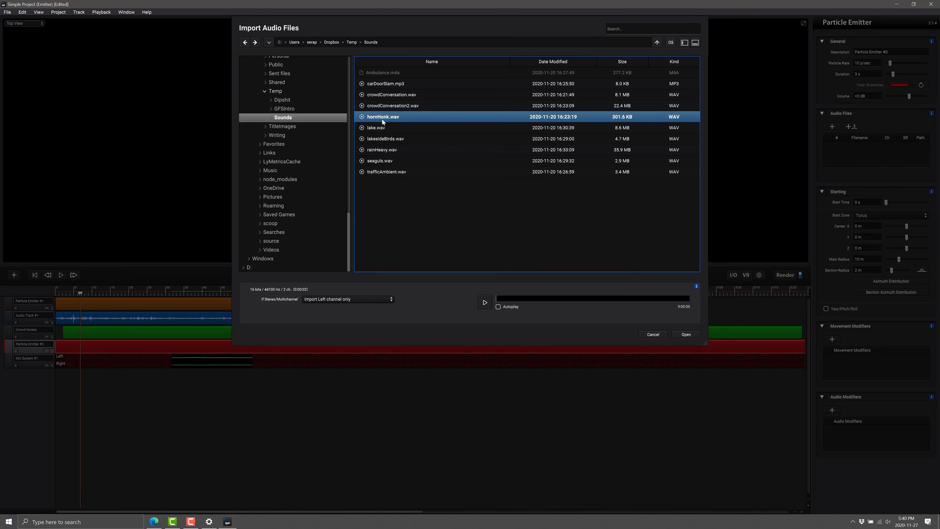
{"action": "left_click", "coordinate": [386, 83], "text": "ctrl"}
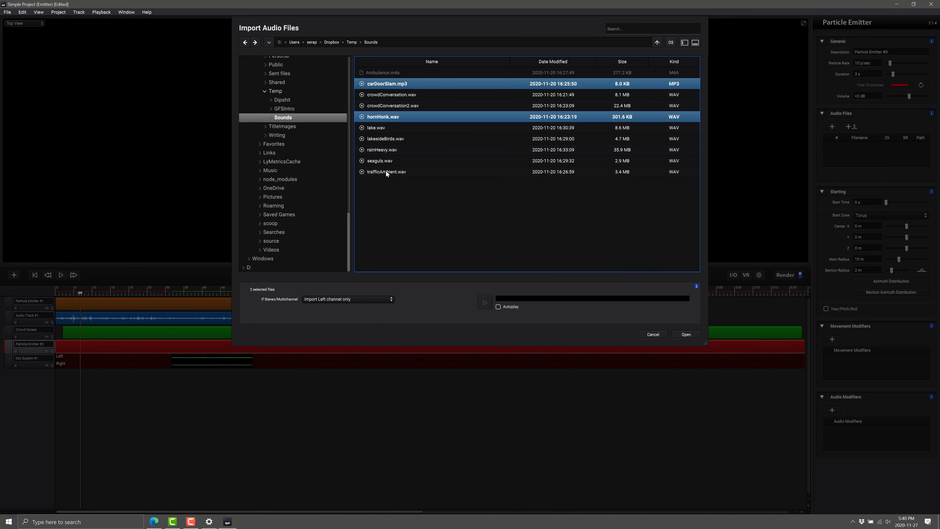
{"action": "left_click", "coordinate": [686, 334]}
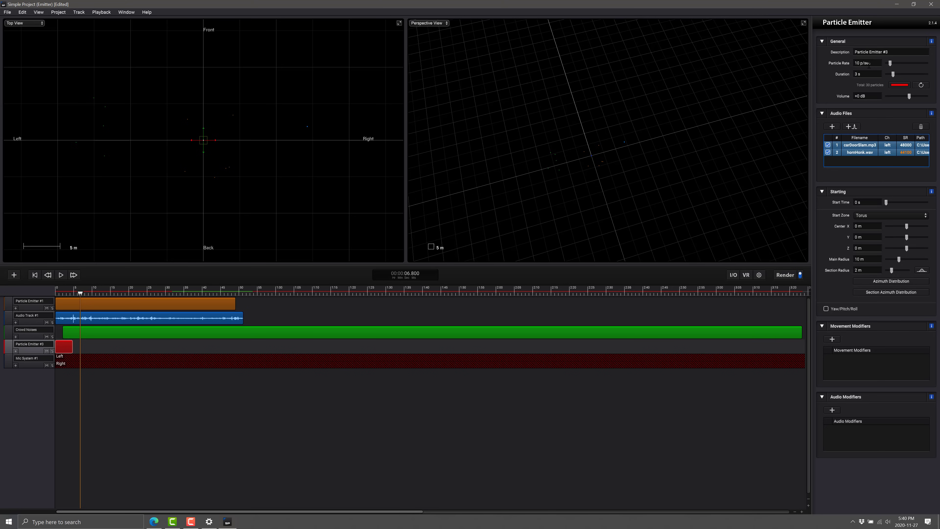
Set the third emitter's particle rate to 1 p/sec and its duration to 44 s.
{"action": "left_click", "coordinate": [869, 64]}
{"action": "left_click", "coordinate": [868, 74]}
{"action": "type", "text": "44"}
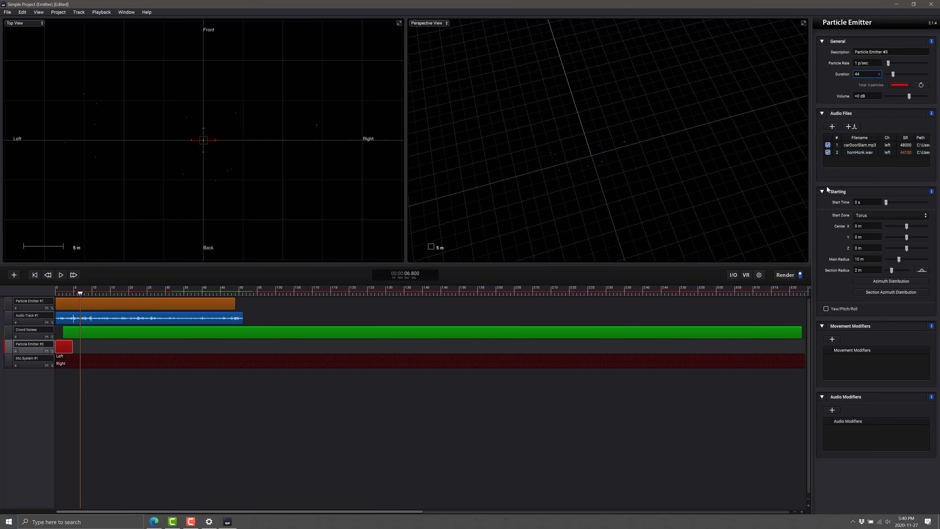
Give the third emitter a Rectangle start zone and place it at about X -8.4 m, Y 1.2 m.
{"action": "left_click_drag", "start_coordinate": [209, 140], "coordinate": [135, 133]}
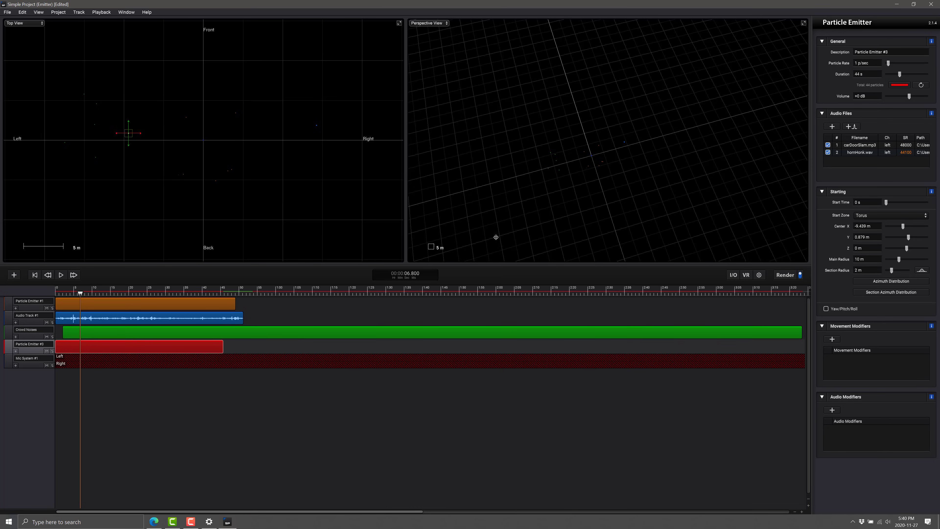
{"action": "left_click", "coordinate": [895, 216]}
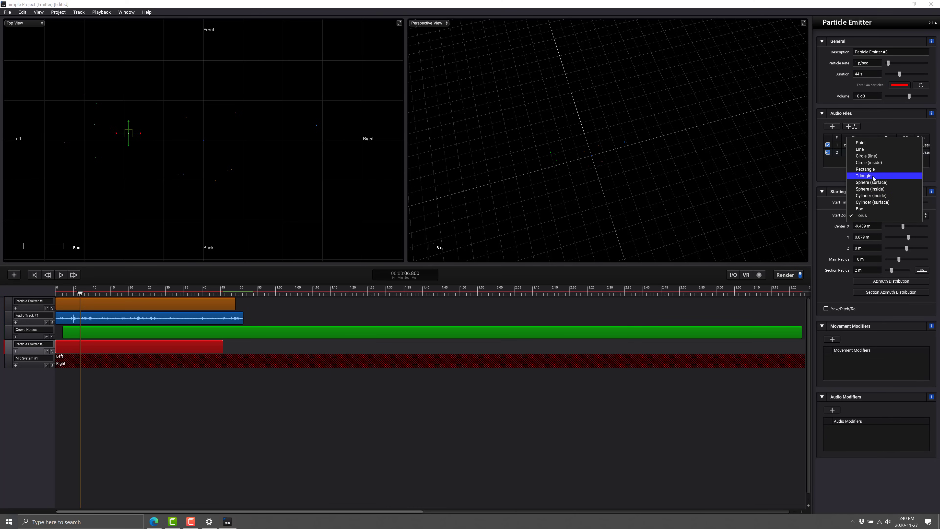
{"action": "left_click", "coordinate": [866, 169]}
{"action": "left_click_drag", "start_coordinate": [177, 136], "coordinate": [137, 131]}
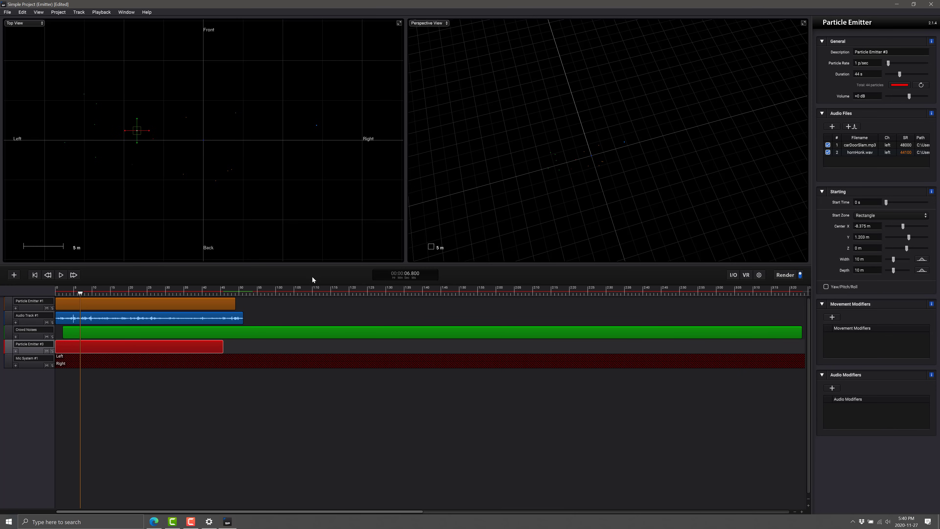
Play the scene and set the third emitter's start time to 5 s.
{"action": "left_click", "coordinate": [61, 274]}
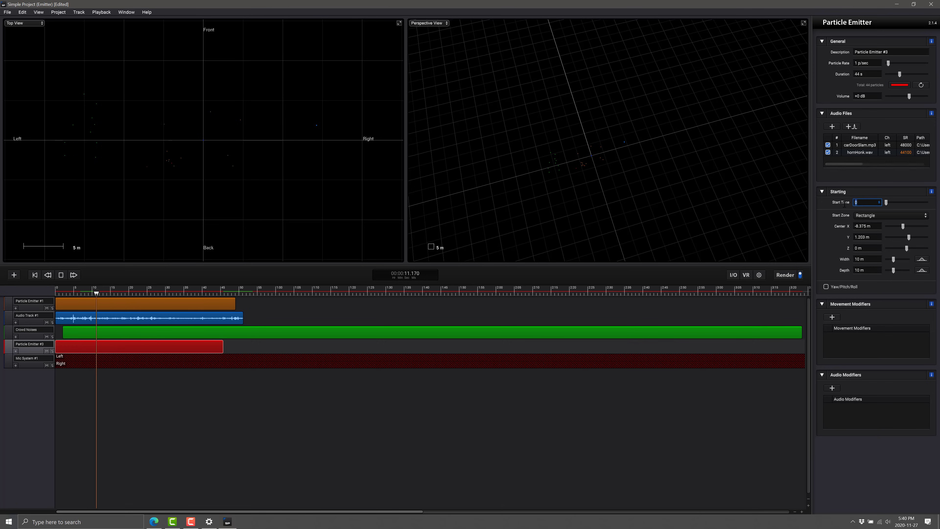
{"action": "left_click", "coordinate": [866, 202]}
{"action": "type", "text": "5"}
{"action": "key", "text": "Return"}
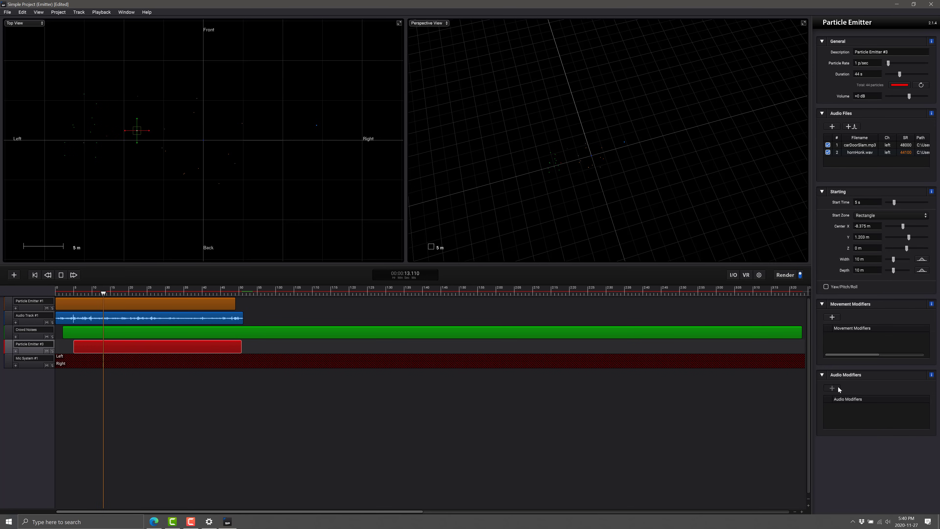
Add a Random Delays audio modifier to the third emitter and move its start zone to about X -13.0 m, Y -9.9 m.
{"action": "left_click", "coordinate": [832, 388]}
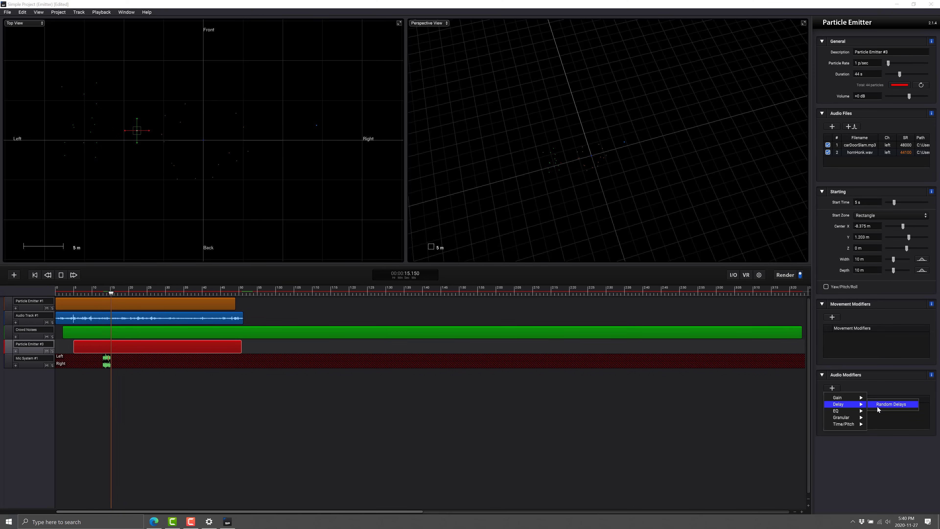
{"action": "left_click", "coordinate": [888, 404]}
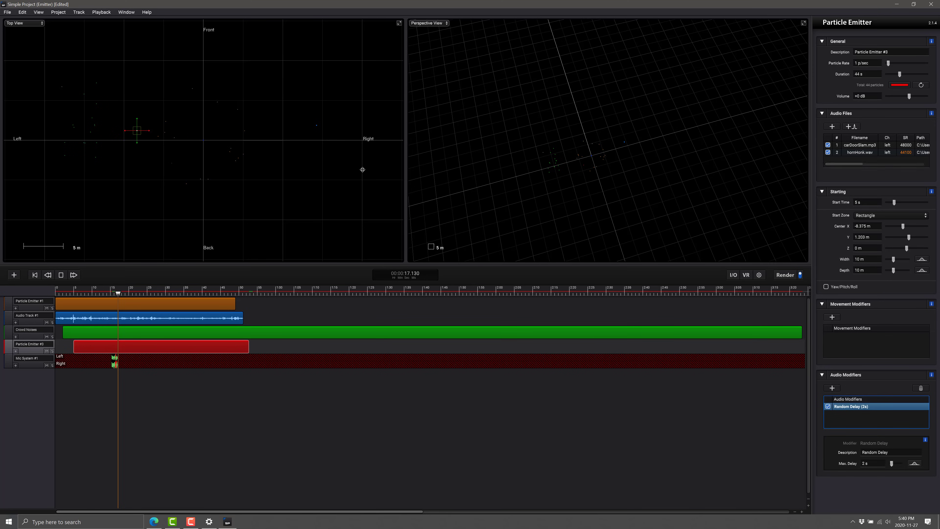
{"action": "left_click_drag", "start_coordinate": [134, 136], "coordinate": [106, 136]}
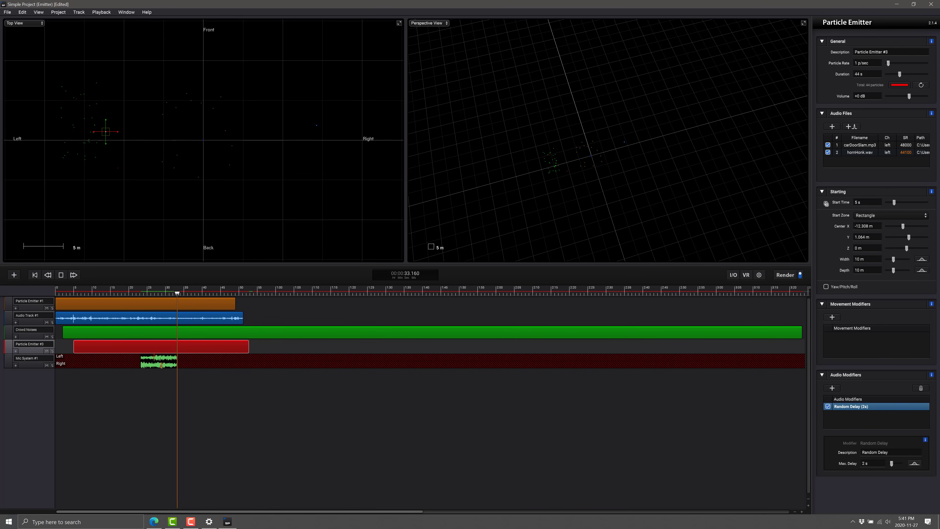
{"action": "left_click_drag", "start_coordinate": [95, 148], "coordinate": [90, 235]}
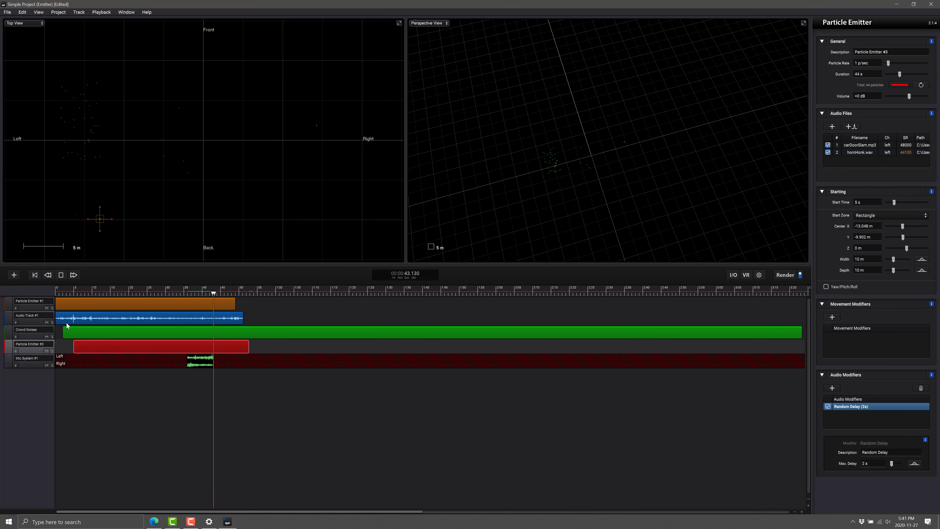
Try a much higher particle rate of about 11,380 p/sec on the first emitter and replay the scene from near the start.
{"action": "left_click", "coordinate": [90, 307]}
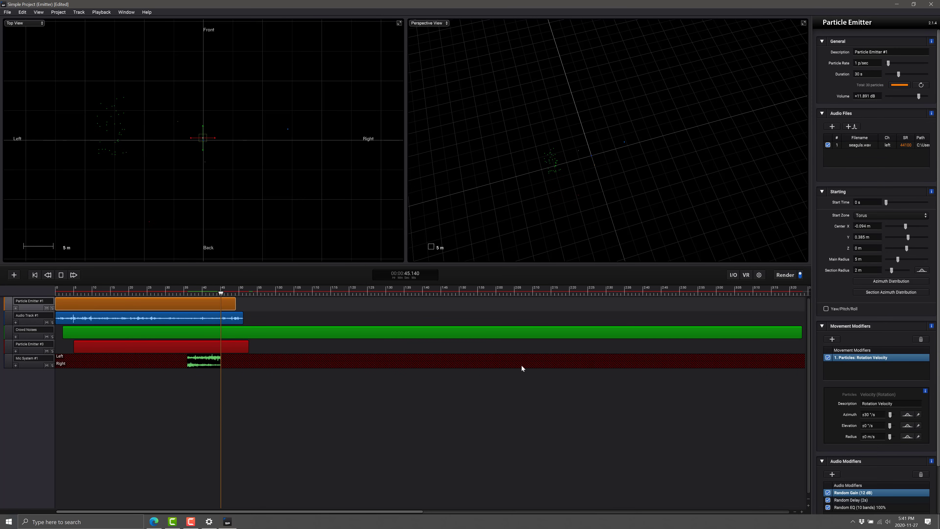
{"action": "double_click", "coordinate": [857, 63]}
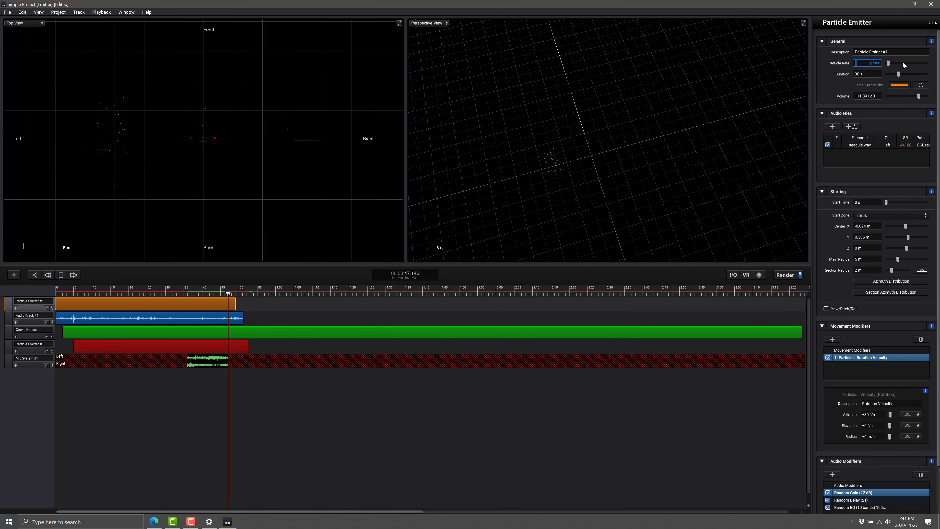
{"action": "left_click_drag", "start_coordinate": [888, 62], "coordinate": [902, 63]}
{"action": "left_click", "coordinate": [912, 66]}
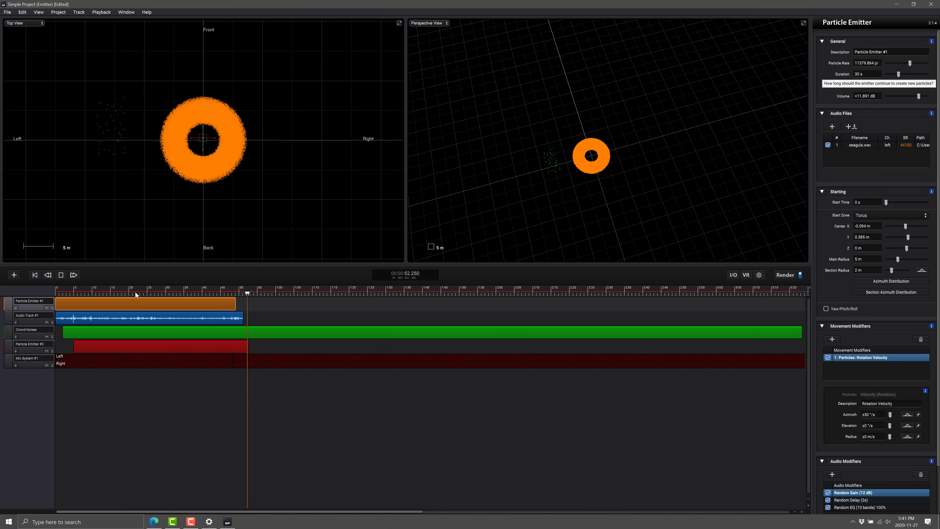
{"action": "left_click", "coordinate": [113, 293]}
{"action": "left_click", "coordinate": [67, 293]}
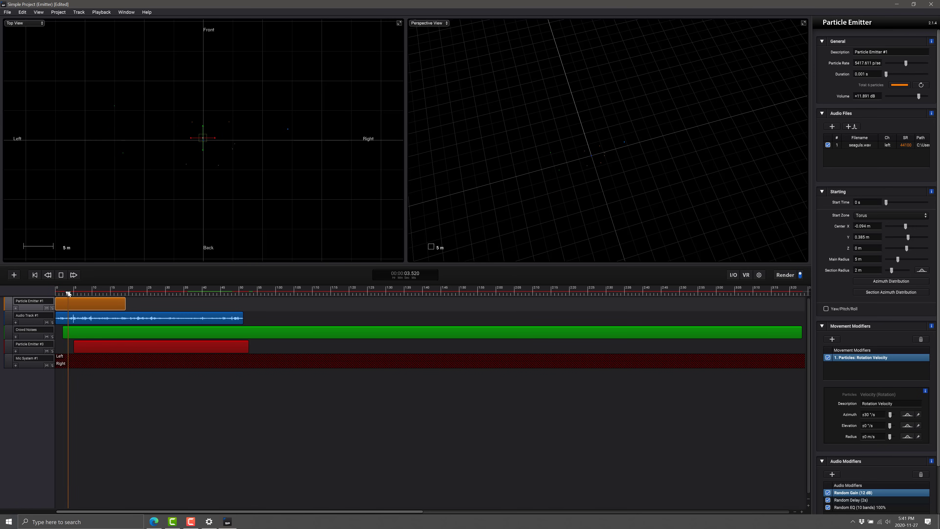
Set the first emitter's particle rate back to 1 p/sec and its duration to 30 s.
{"action": "left_click", "coordinate": [860, 63]}
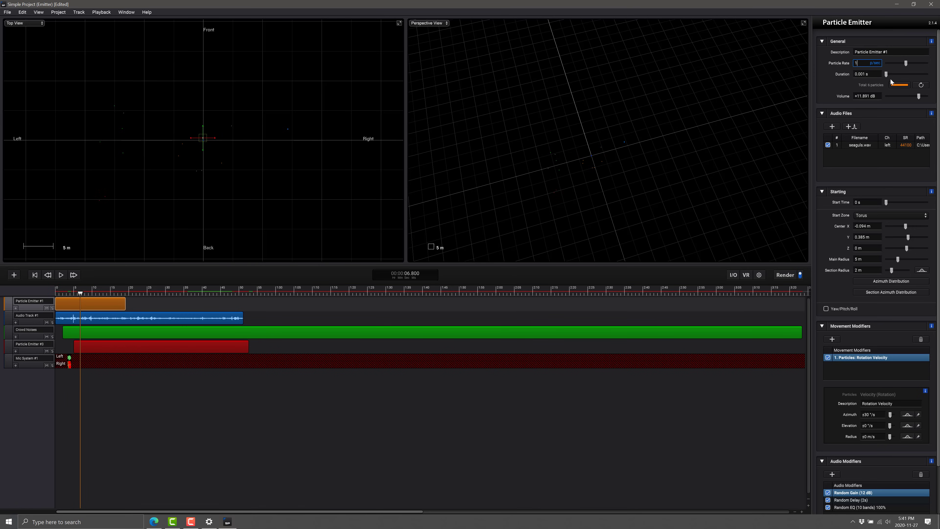
{"action": "left_click", "coordinate": [874, 74]}
{"action": "key", "text": "Return"}
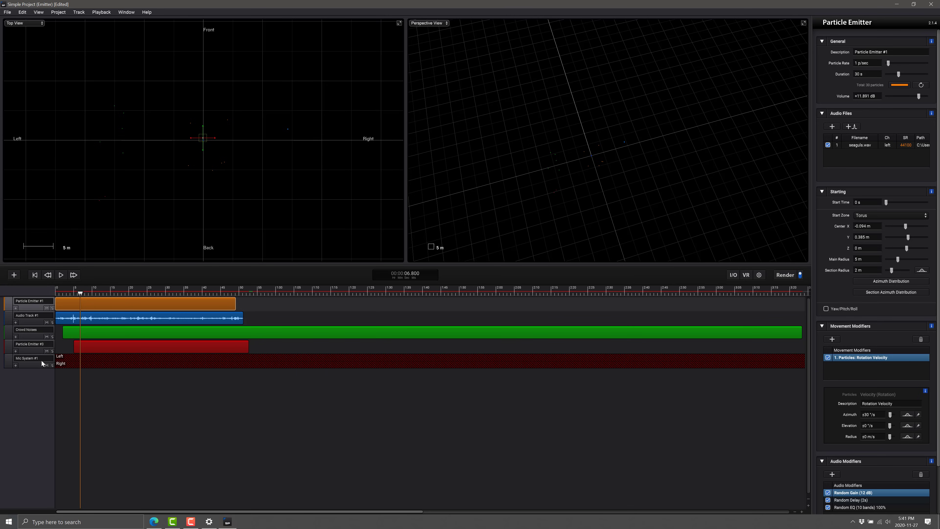
Open the audio export settings for the microphone, examine the file format options, and cancel without exporting.
{"action": "right_click", "coordinate": [328, 358]}
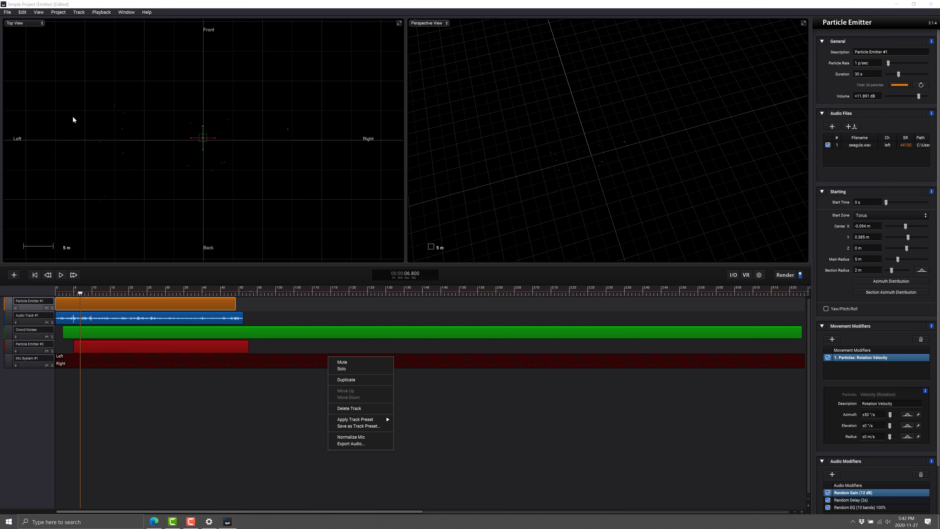
{"action": "left_click", "coordinate": [7, 13]}
{"action": "left_click", "coordinate": [7, 13]}
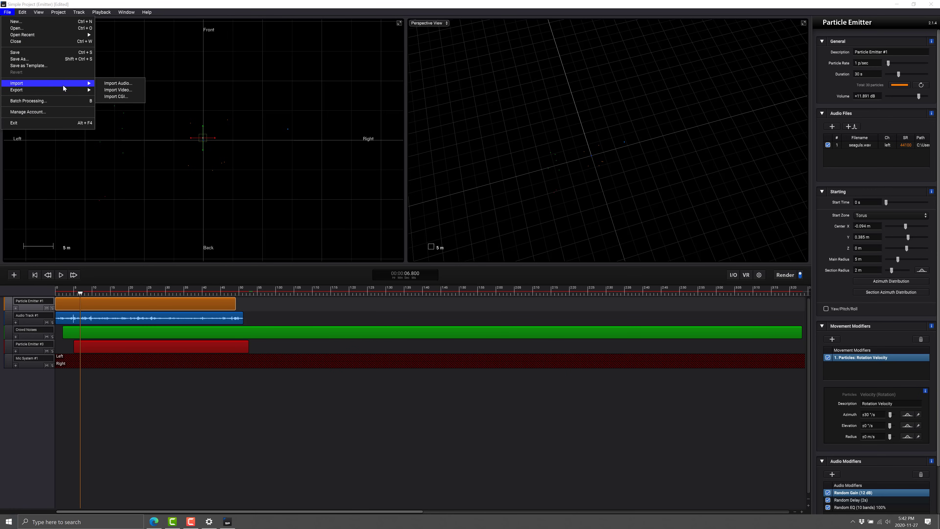
{"action": "mouse_move", "coordinate": [74, 90]}
{"action": "left_click", "coordinate": [111, 93]}
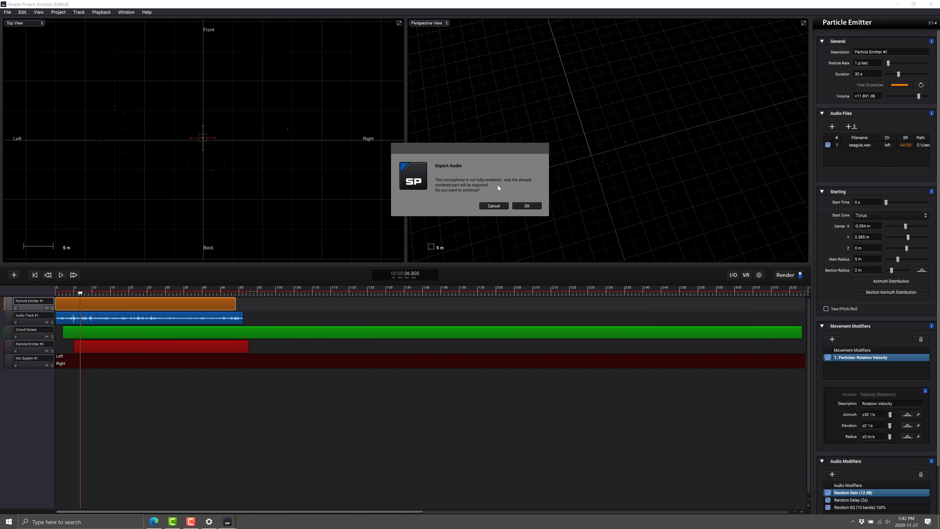
{"action": "left_click", "coordinate": [527, 205]}
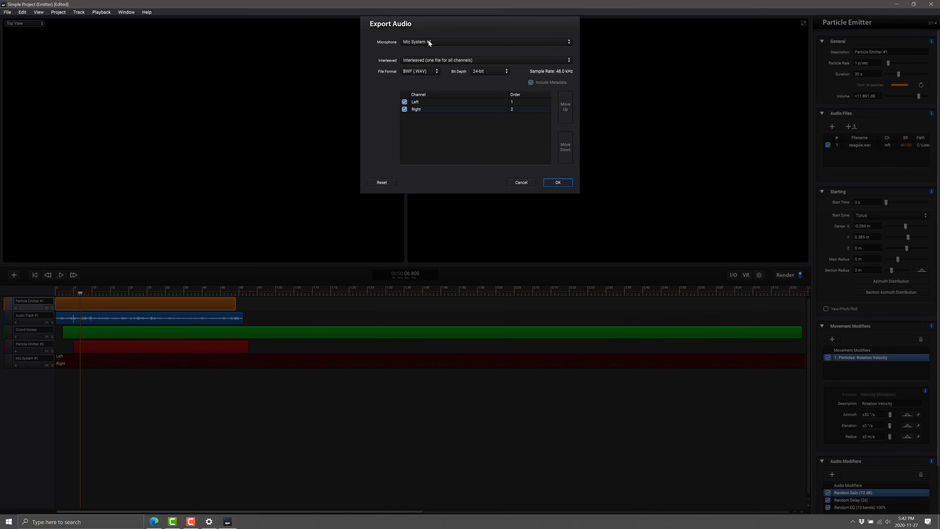
{"action": "left_click", "coordinate": [422, 71]}
{"action": "left_click", "coordinate": [520, 183]}
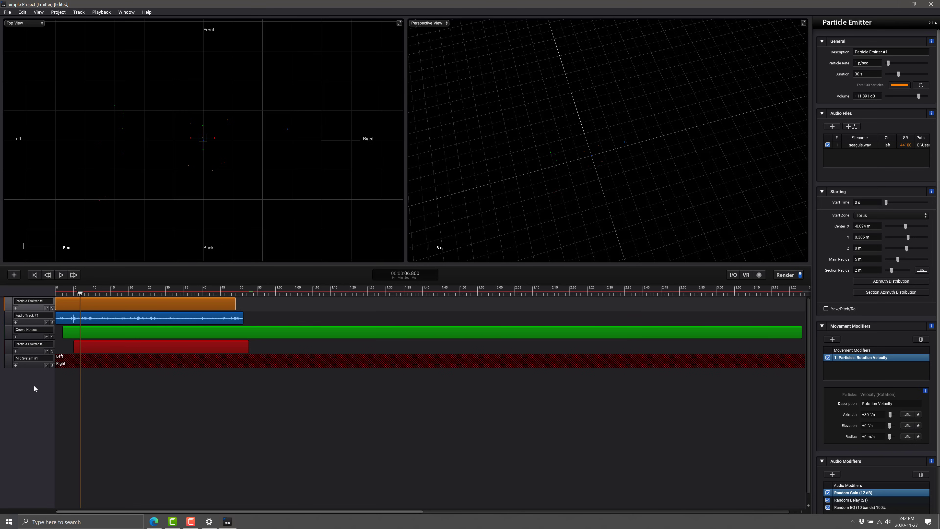
Add a second microphone track to the project.
{"action": "left_click", "coordinate": [13, 275]}
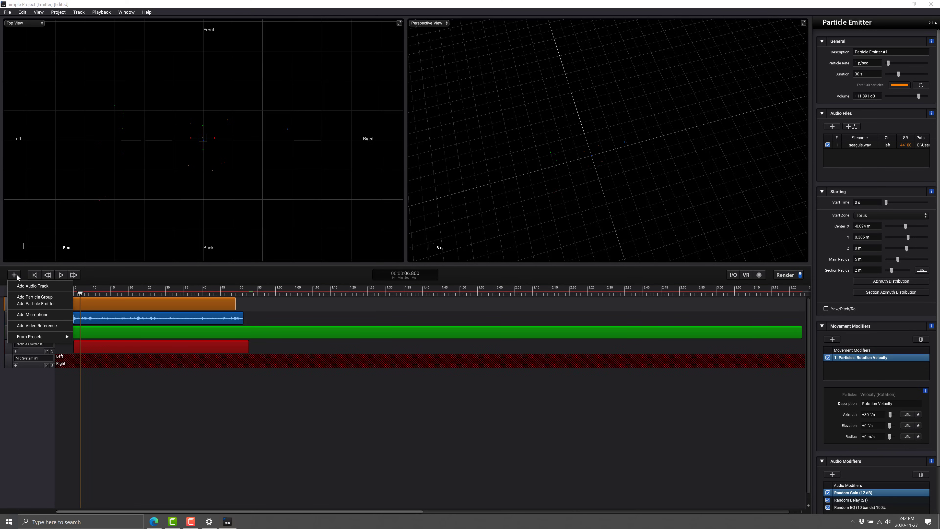
{"action": "left_click", "coordinate": [41, 318]}
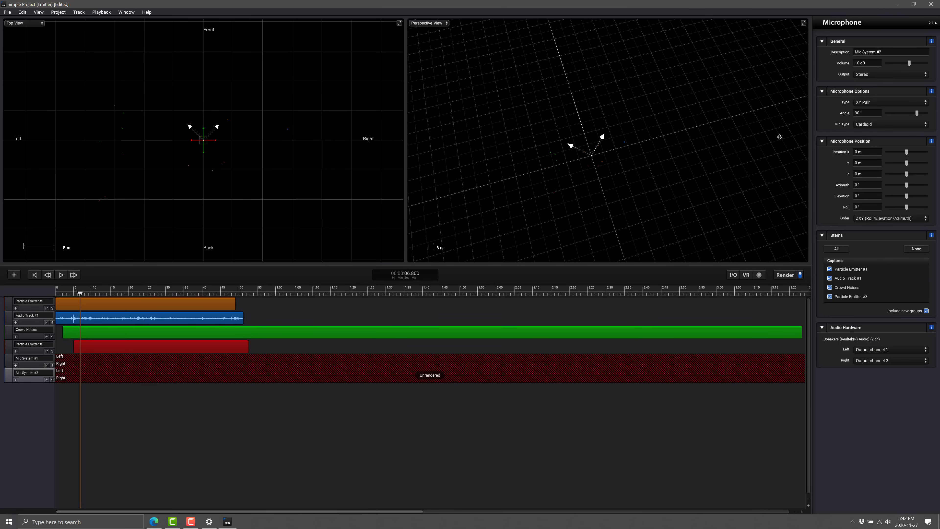
Switch to the Edge browser and read the Sound Particles overview page, from the 2.1 features to the battlefield example.
{"action": "left_click", "coordinate": [155, 521]}
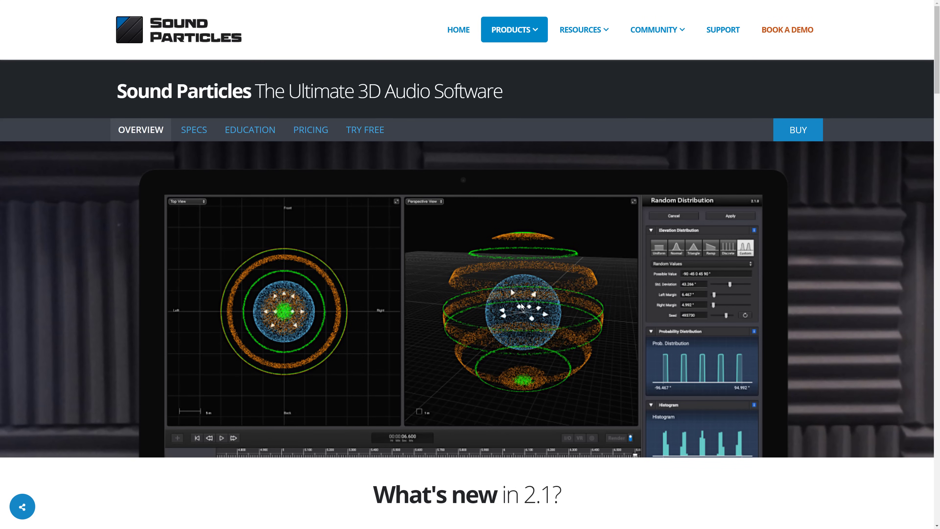
{"action": "scroll", "coordinate": [543, 262], "scroll_direction": "down", "scroll_amount": 10}
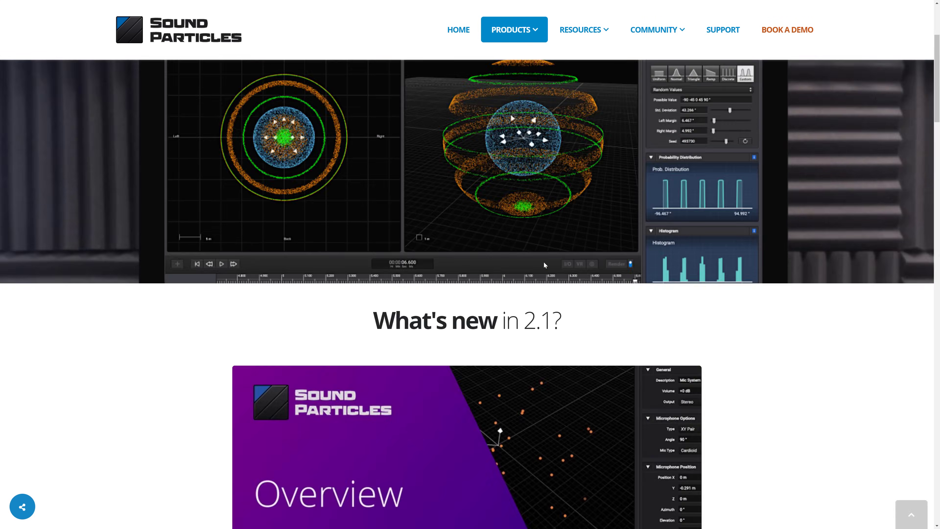
{"action": "scroll", "coordinate": [545, 265], "scroll_direction": "down", "scroll_amount": 9}
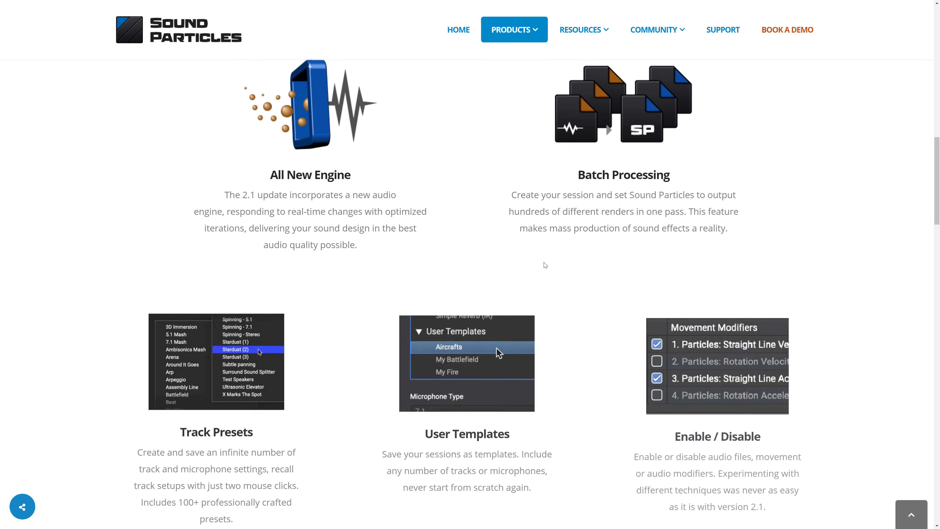
{"action": "scroll", "coordinate": [545, 265], "scroll_direction": "down", "scroll_amount": 8}
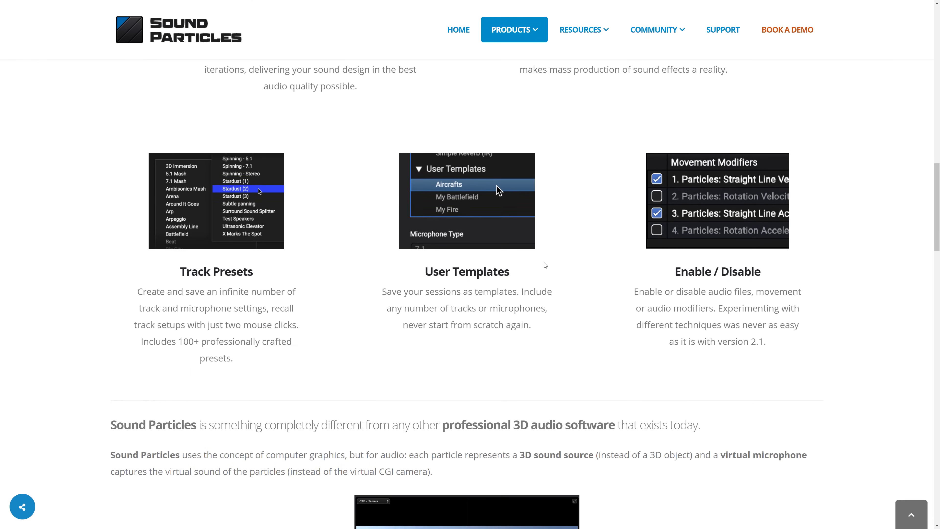
{"action": "scroll", "coordinate": [544, 265], "scroll_direction": "down", "scroll_amount": 2}
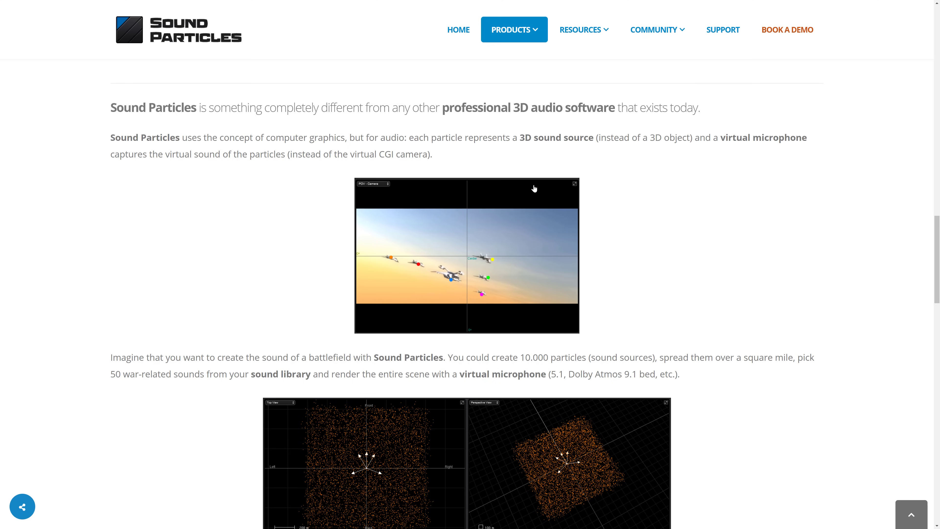
{"action": "scroll", "coordinate": [686, 203], "scroll_direction": "down", "scroll_amount": 2}
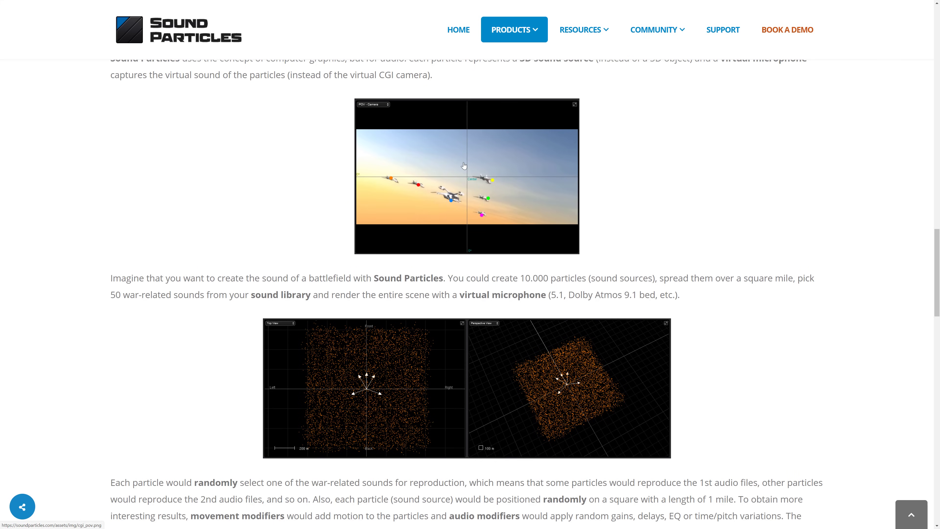
{"action": "scroll", "coordinate": [494, 146], "scroll_direction": "down", "scroll_amount": 4}
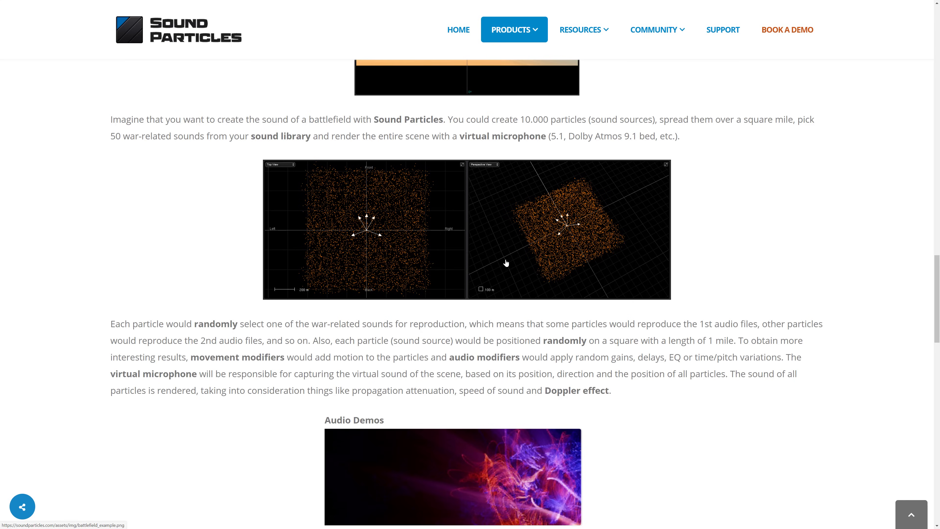
{"action": "scroll", "coordinate": [507, 258], "scroll_direction": "down", "scroll_amount": 4}
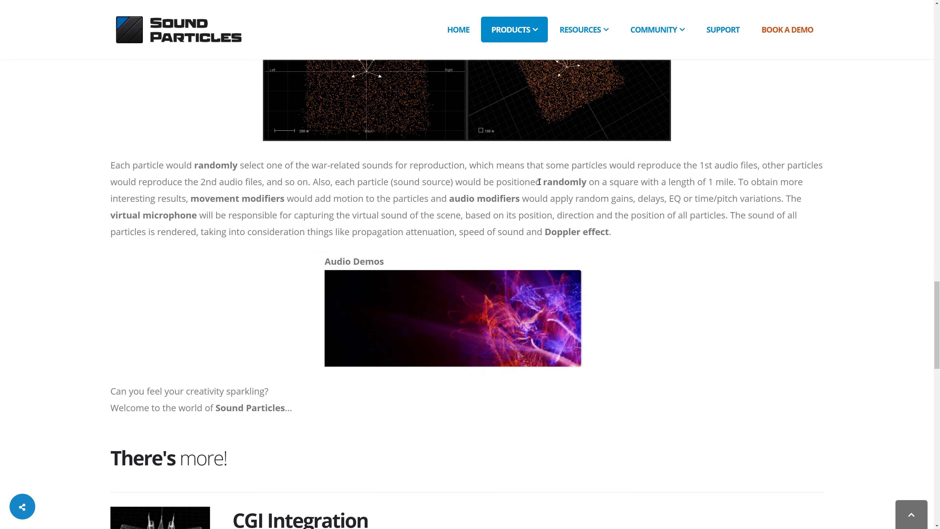
Read the page's further features, from CGI Integration and Real-time Rendering to the VR Client App and Windows Support.
{"action": "scroll", "coordinate": [497, 107], "scroll_direction": "down", "scroll_amount": 2}
{"action": "left_click_drag", "start_coordinate": [385, 151], "coordinate": [685, 153]}
{"action": "scroll", "coordinate": [625, 197], "scroll_direction": "down", "scroll_amount": 8}
{"action": "left_click_drag", "start_coordinate": [232, 166], "coordinate": [510, 191]}
{"action": "scroll", "coordinate": [512, 194], "scroll_direction": "down", "scroll_amount": 1}
{"action": "scroll", "coordinate": [511, 194], "scroll_direction": "down", "scroll_amount": 5}
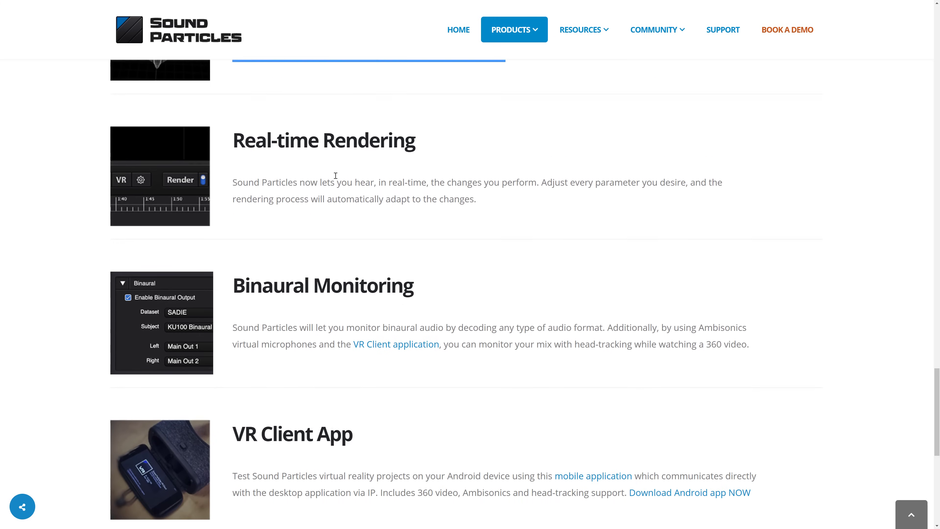
{"action": "scroll", "coordinate": [396, 222], "scroll_direction": "down", "scroll_amount": 4}
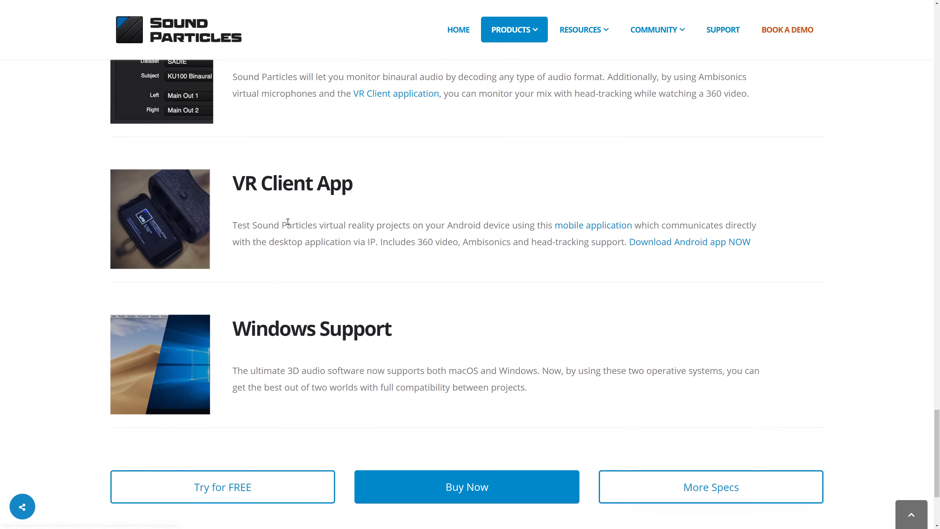
{"action": "left_click_drag", "start_coordinate": [233, 166], "coordinate": [453, 171]}
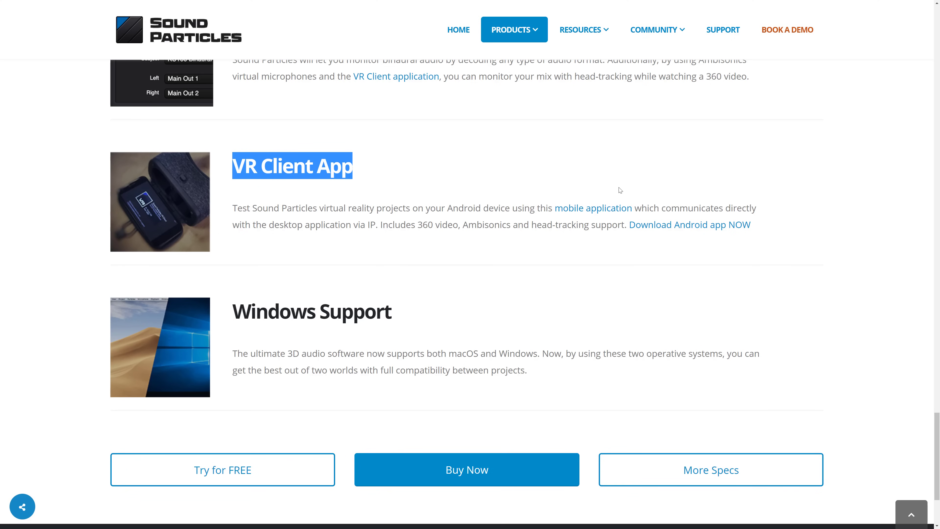
{"action": "scroll", "coordinate": [564, 229], "scroll_direction": "down", "scroll_amount": 3}
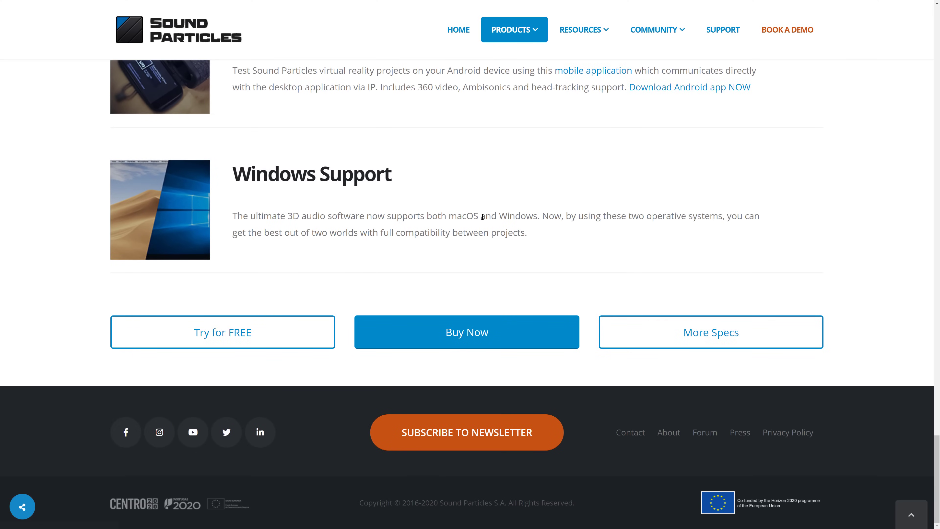
Open the purchase options and compare the prices and terms of the Indie, Pro and Team subscription plans.
{"action": "left_click", "coordinate": [477, 324]}
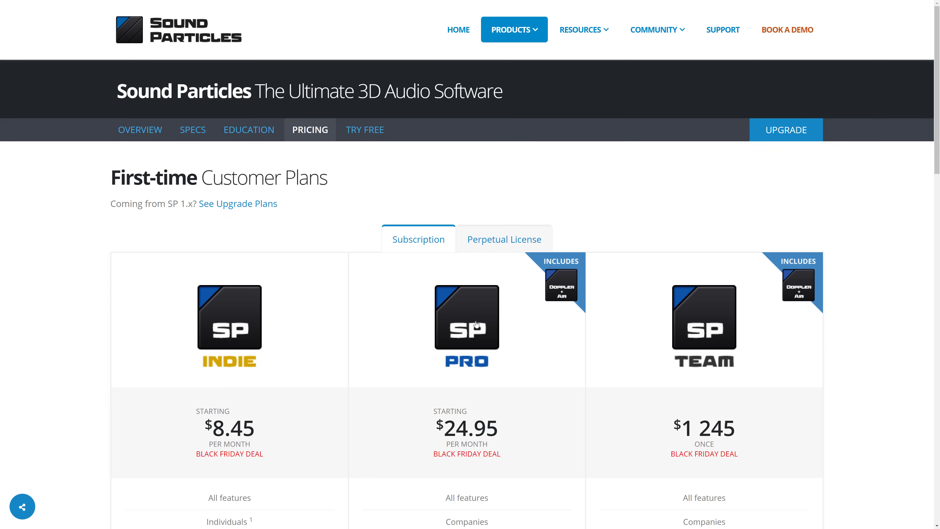
{"action": "scroll", "coordinate": [626, 387], "scroll_direction": "down", "scroll_amount": 4}
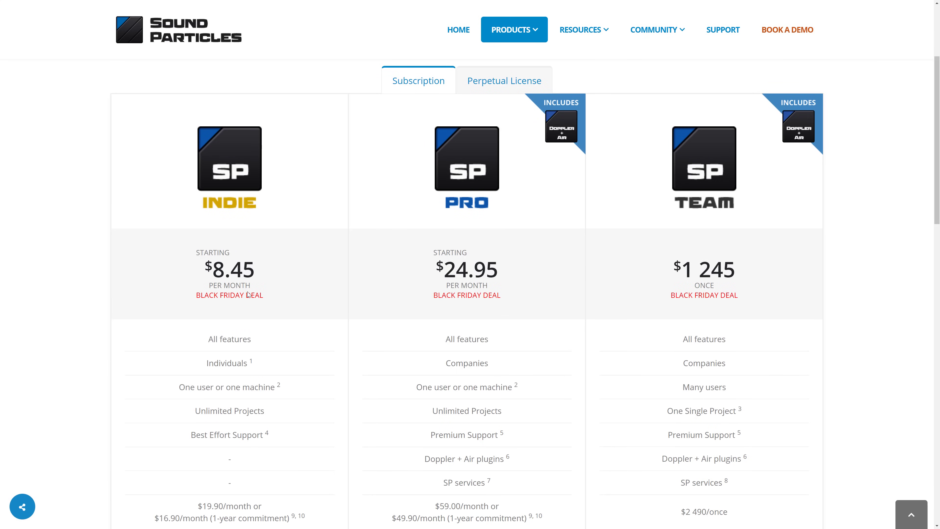
{"action": "scroll", "coordinate": [248, 295], "scroll_direction": "down", "scroll_amount": 4}
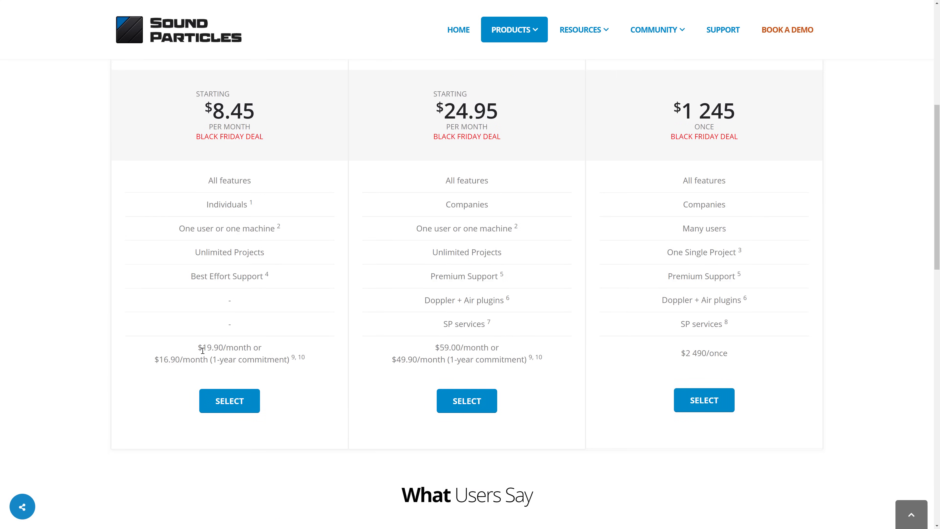
{"action": "scroll", "coordinate": [224, 349], "scroll_direction": "up", "scroll_amount": 2}
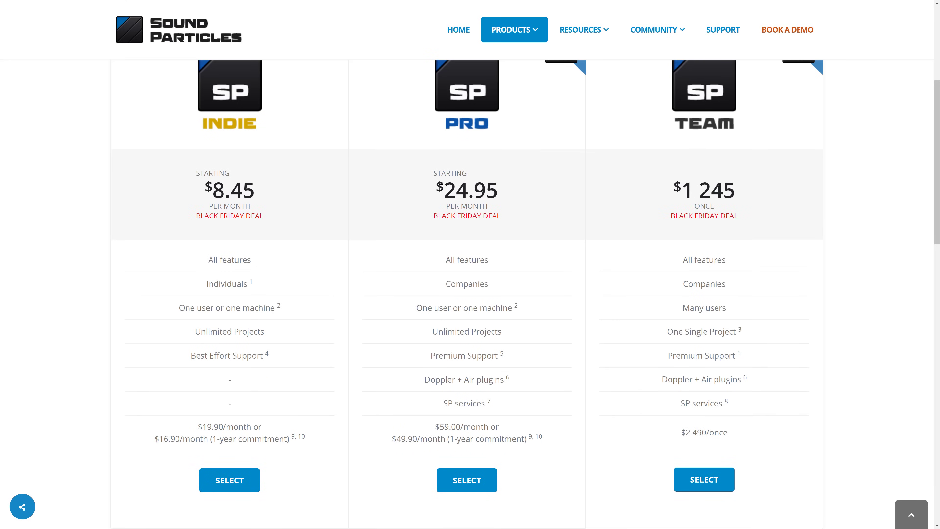
{"action": "scroll", "coordinate": [636, 233], "scroll_direction": "up", "scroll_amount": 2}
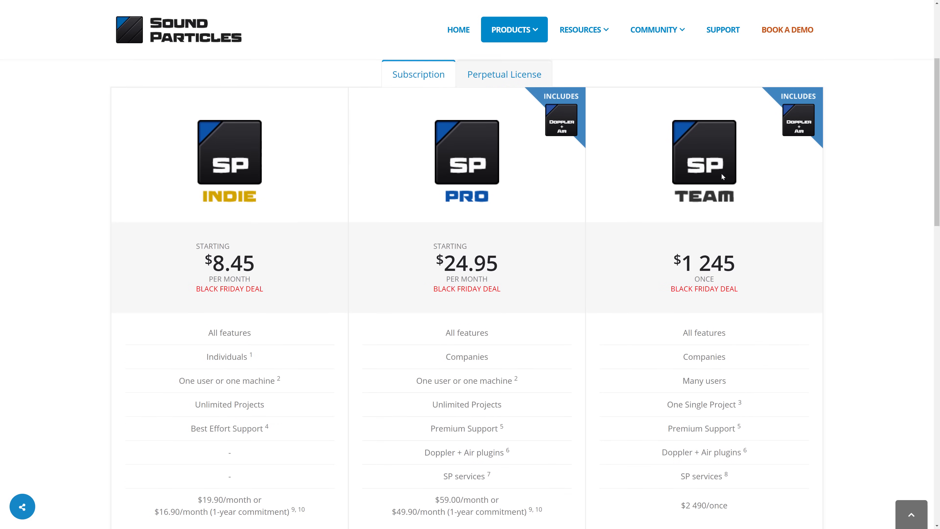
{"action": "scroll", "coordinate": [656, 191], "scroll_direction": "down", "scroll_amount": 2}
{"action": "left_click_drag", "start_coordinate": [656, 191], "coordinate": [783, 199]}
{"action": "left_click", "coordinate": [782, 196]}
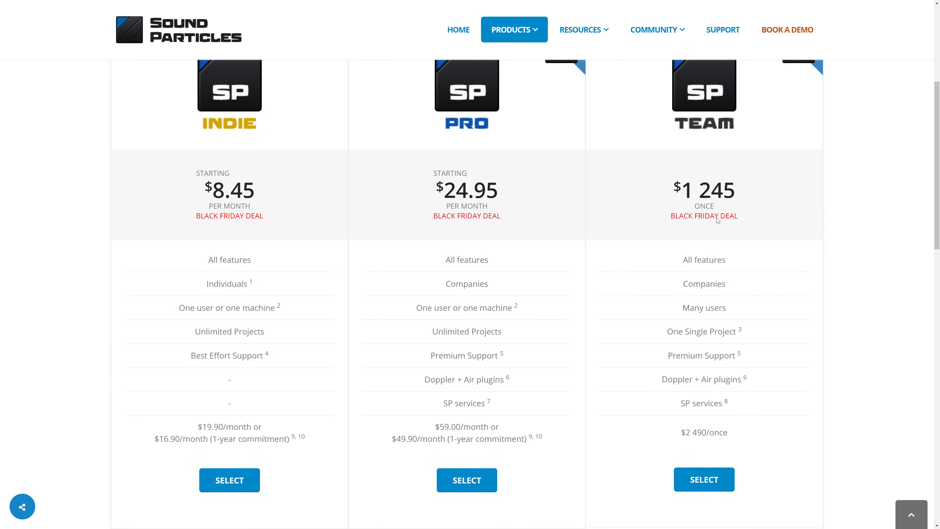
Review what the Indie, Pro and Team plans include, along with the regular prices listed beneath the Black Friday deals.
{"action": "scroll", "coordinate": [729, 276], "scroll_direction": "down", "scroll_amount": 12}
{"action": "scroll", "coordinate": [703, 252], "scroll_direction": "up", "scroll_amount": 15}
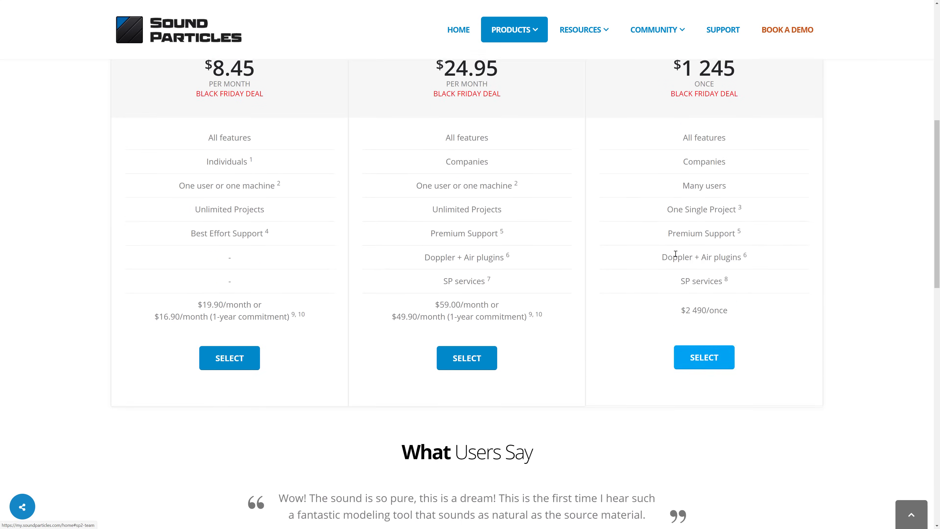
{"action": "scroll", "coordinate": [690, 217], "scroll_direction": "up", "scroll_amount": 2}
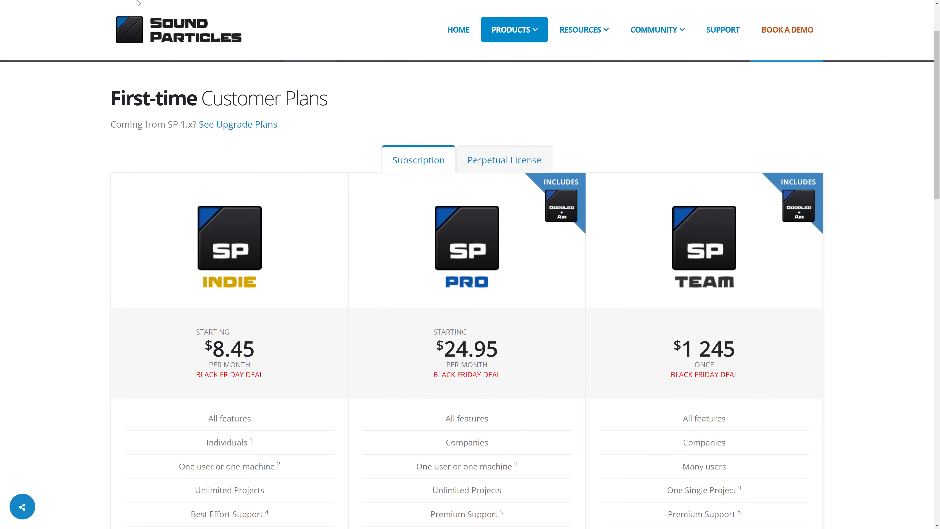
Open the Black Friday offer from the site's home page and check the Sound Particles 2.x - Indie subscription prices.
{"action": "left_click", "coordinate": [172, 30]}
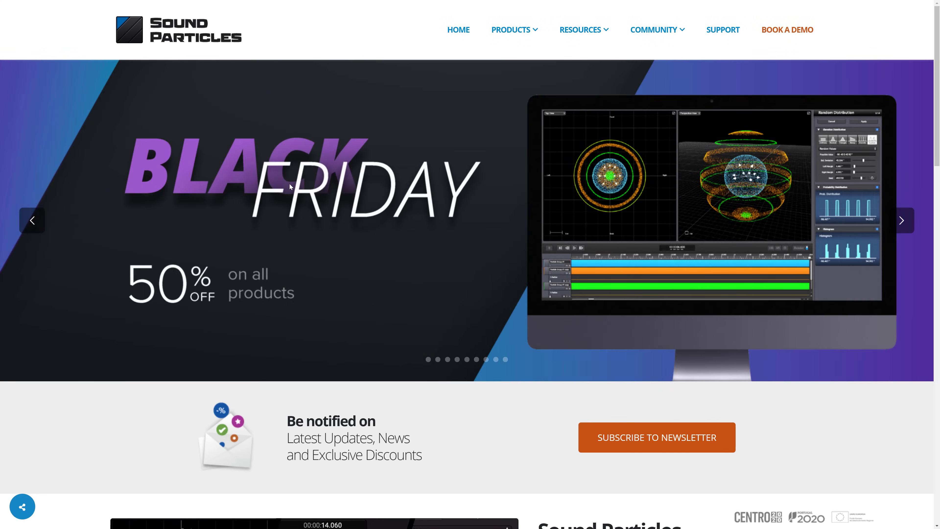
{"action": "left_click", "coordinate": [364, 294]}
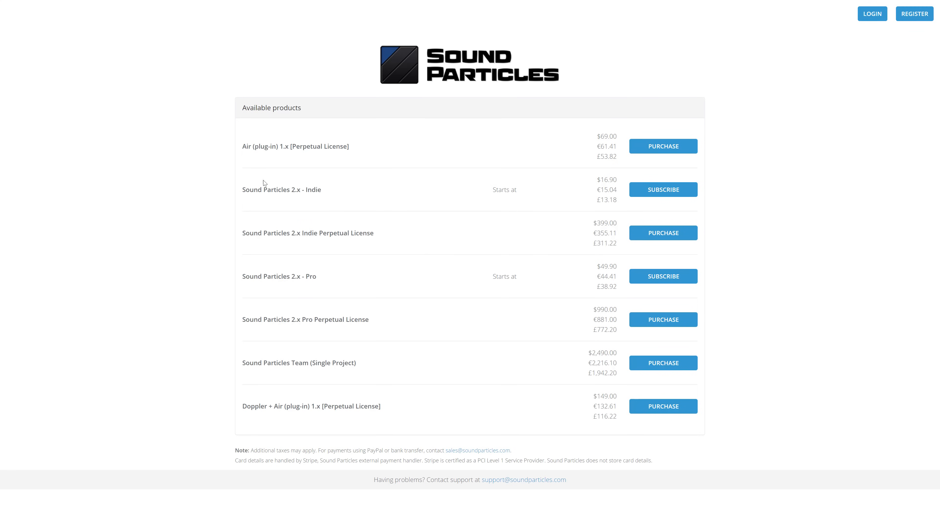
{"action": "left_click_drag", "start_coordinate": [594, 179], "coordinate": [622, 201]}
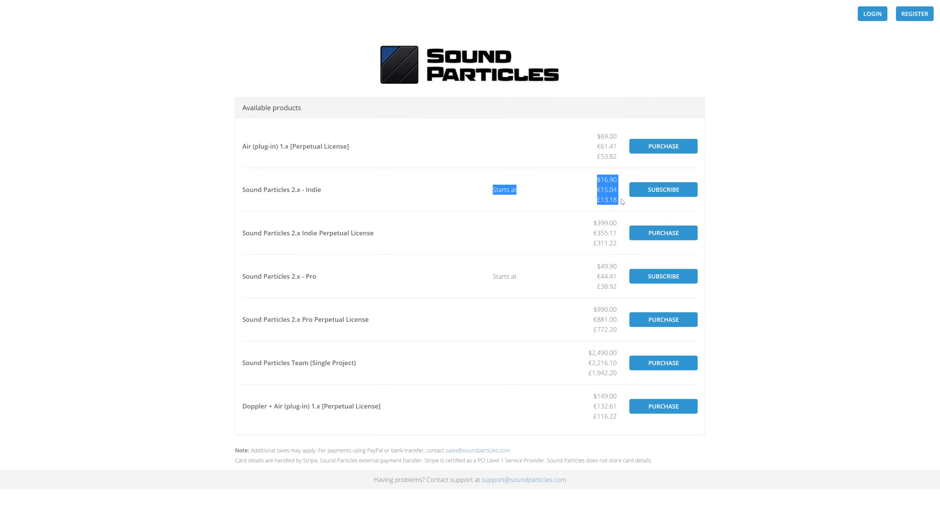
{"action": "left_click", "coordinate": [611, 214]}
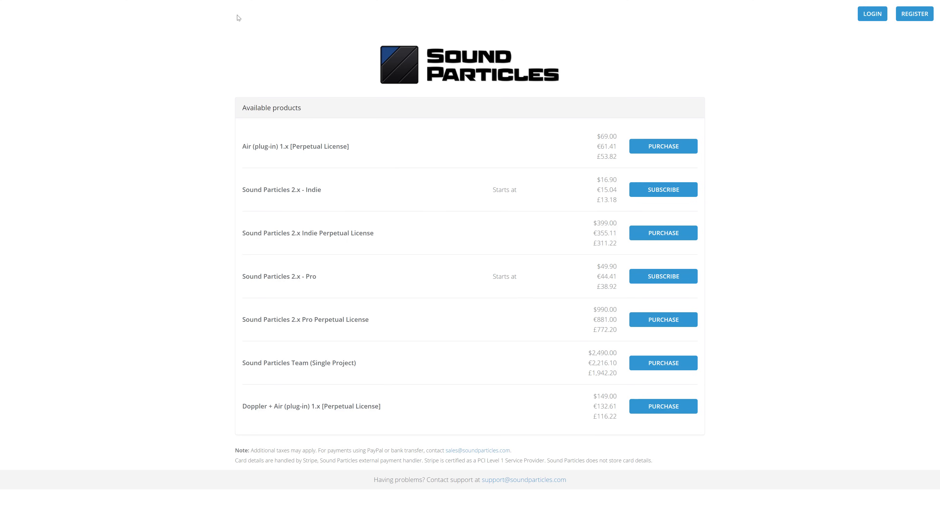
Return to the home page and look through the product introduction, the film and game posters and the user testimonials.
{"action": "key", "text": "alt+Left"}
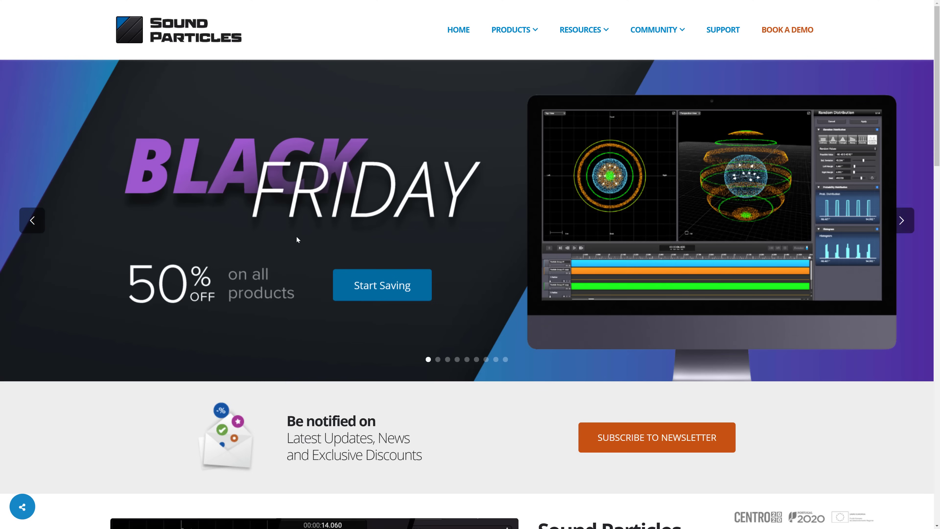
{"action": "scroll", "coordinate": [578, 363], "scroll_direction": "down", "scroll_amount": 10}
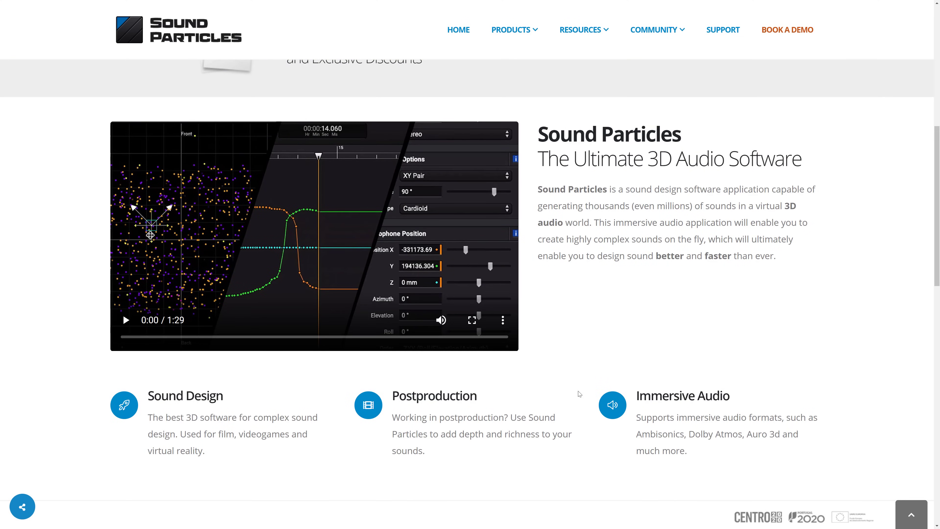
{"action": "scroll", "coordinate": [579, 394], "scroll_direction": "down", "scroll_amount": 10}
{"action": "scroll", "coordinate": [579, 397], "scroll_direction": "down", "scroll_amount": 7}
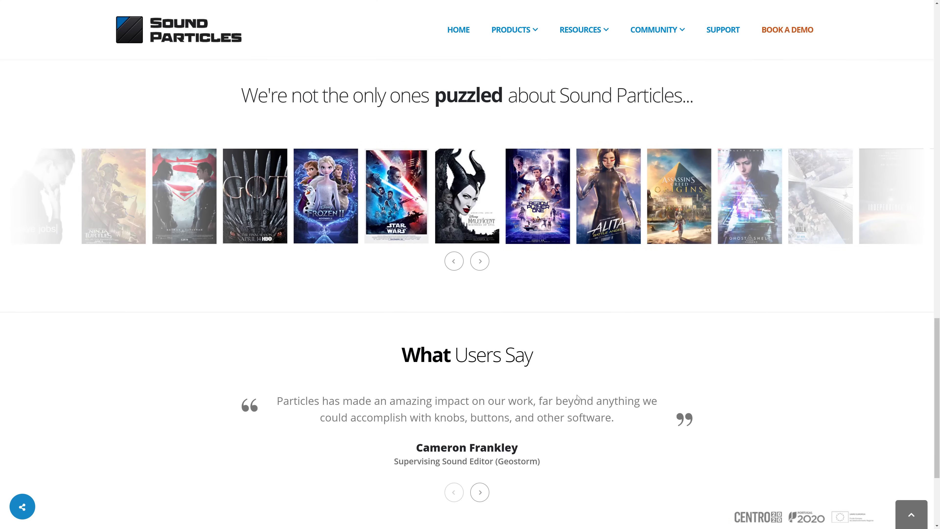